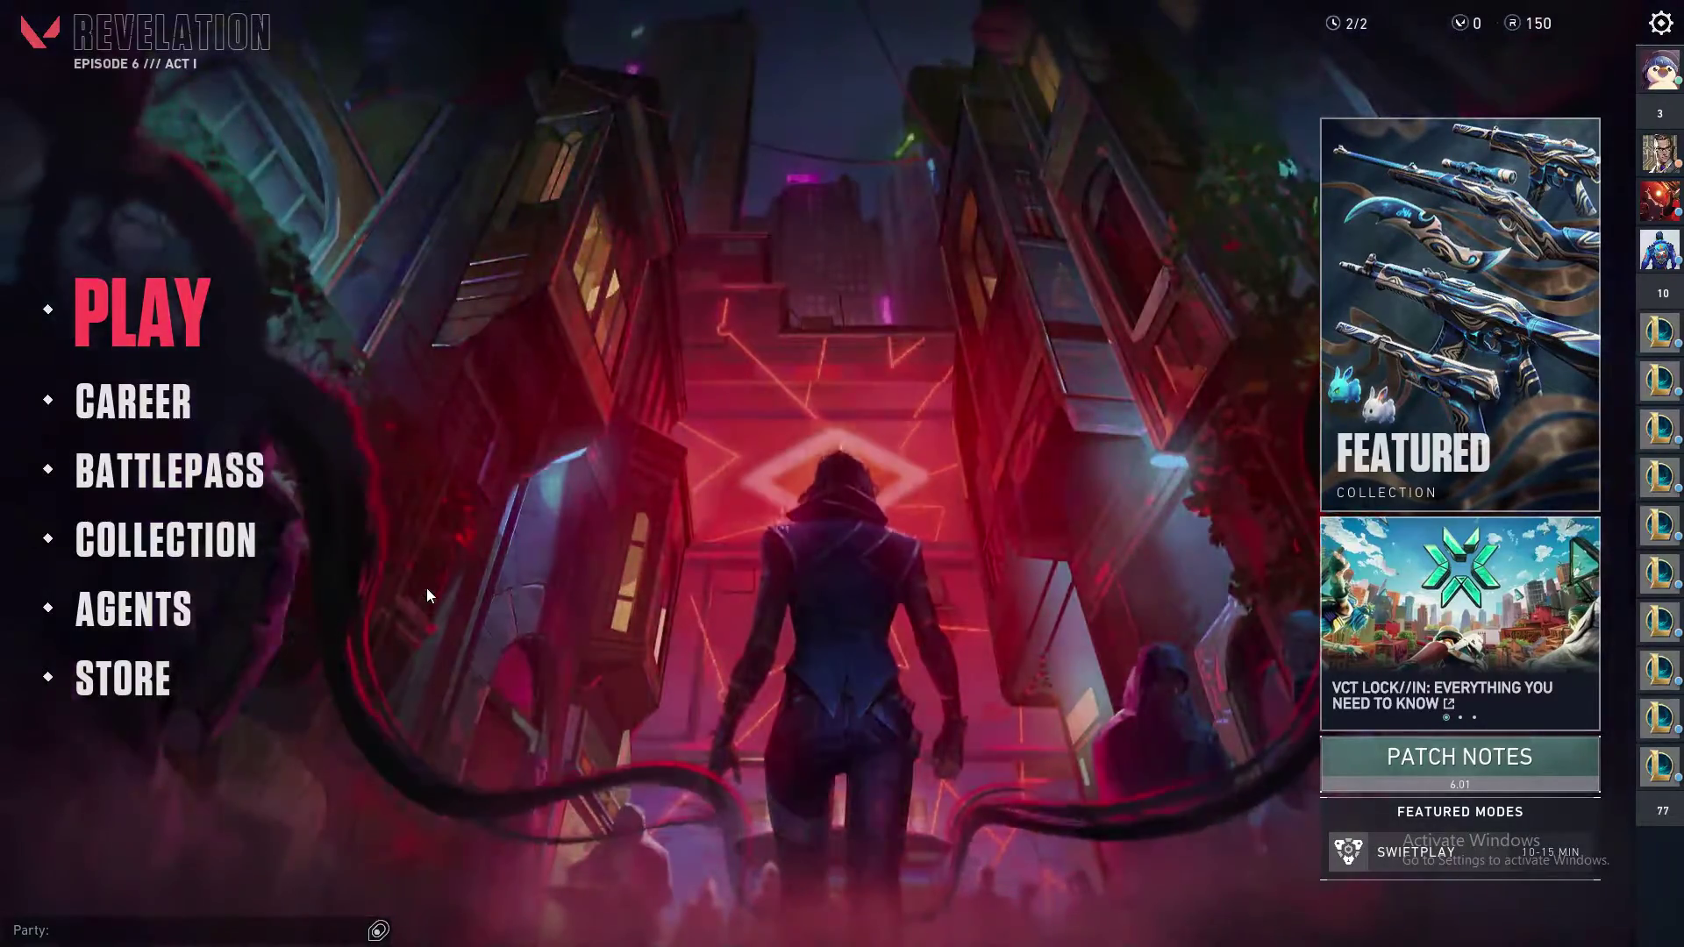
Step: Examine the VALORANT friends list, lobby and game menu for an option that changes the online status
mouse_move(1657, 474)
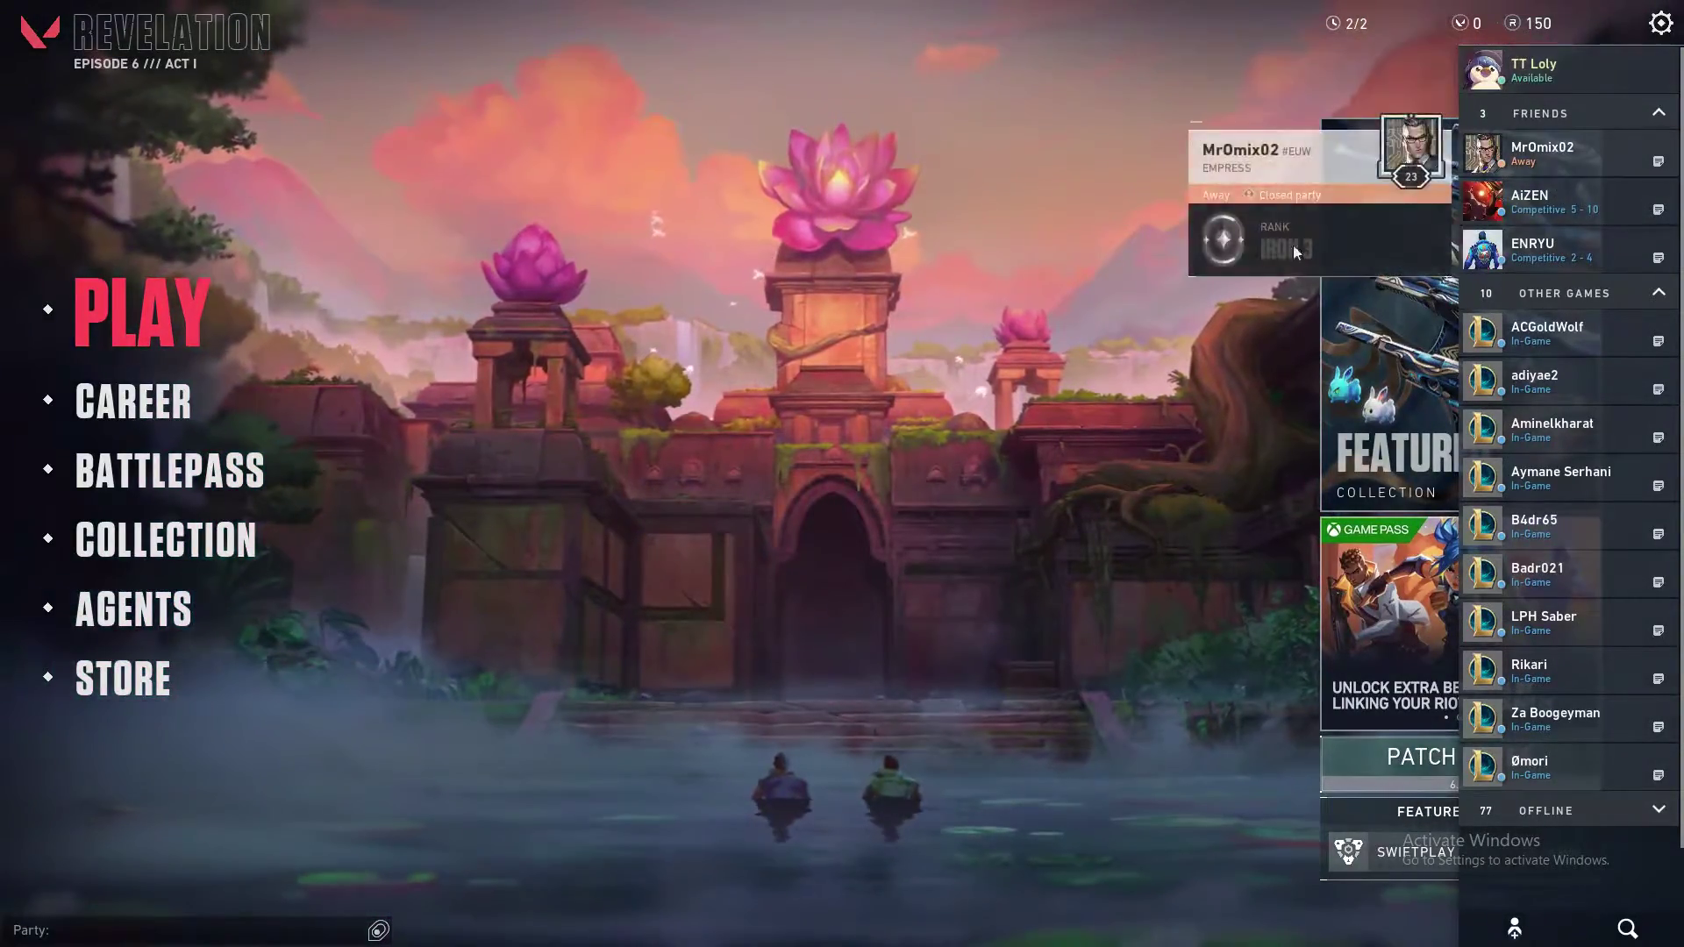
key("Escape")
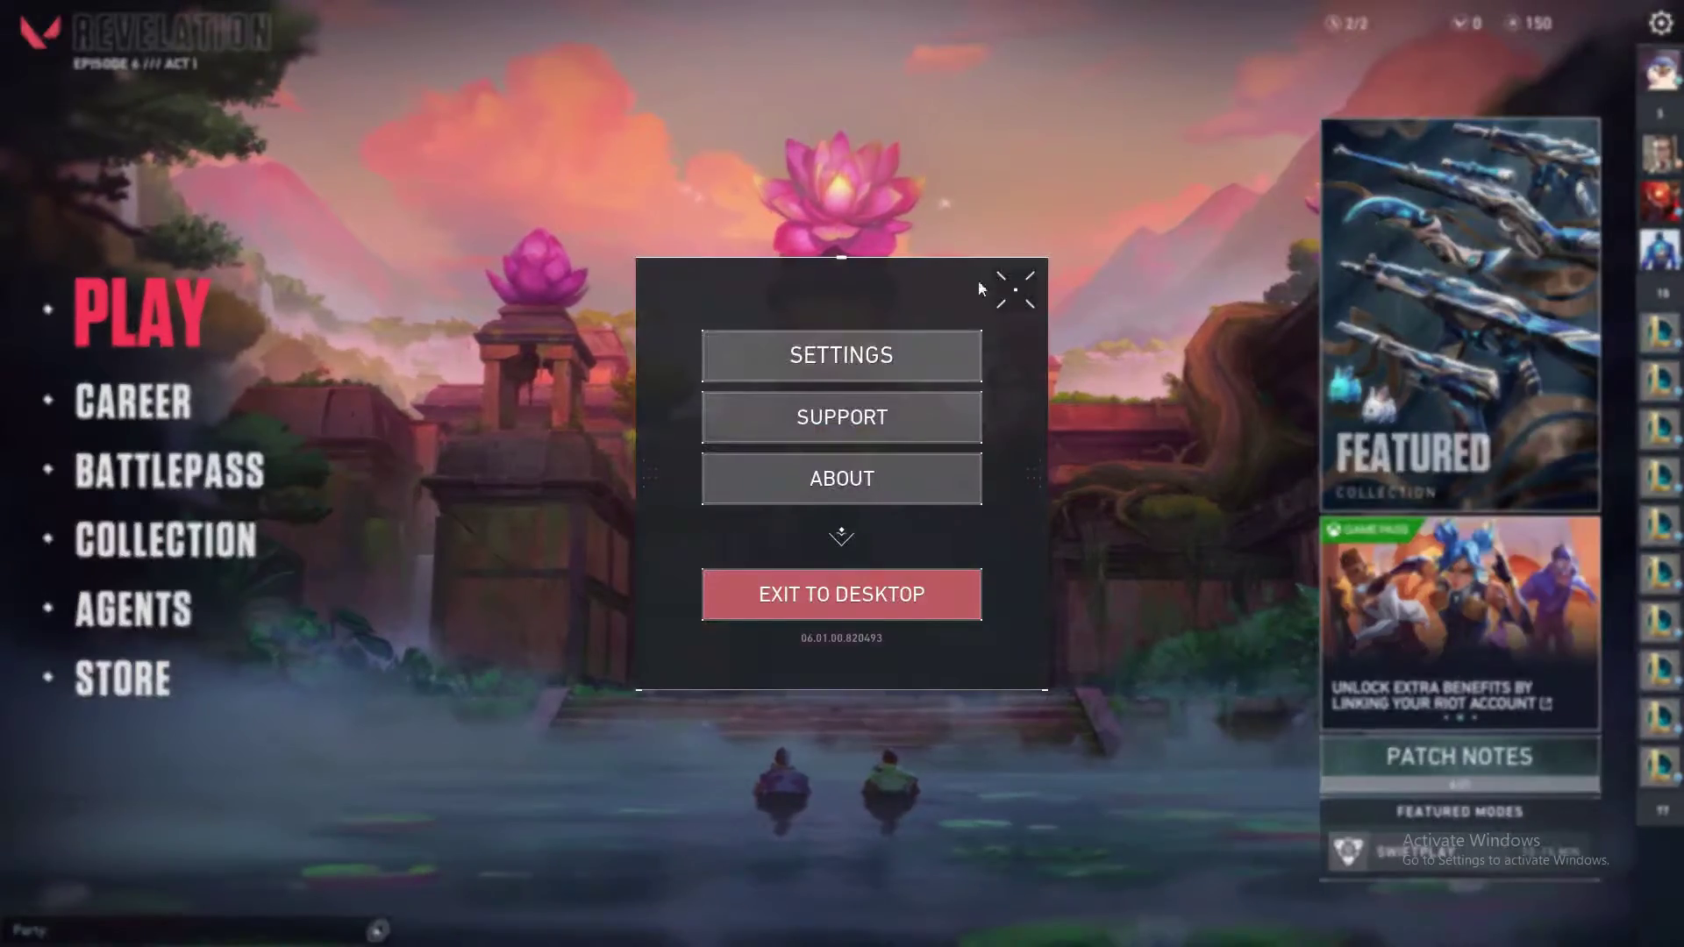
left_click(1015, 289)
mouse_move(1588, 309)
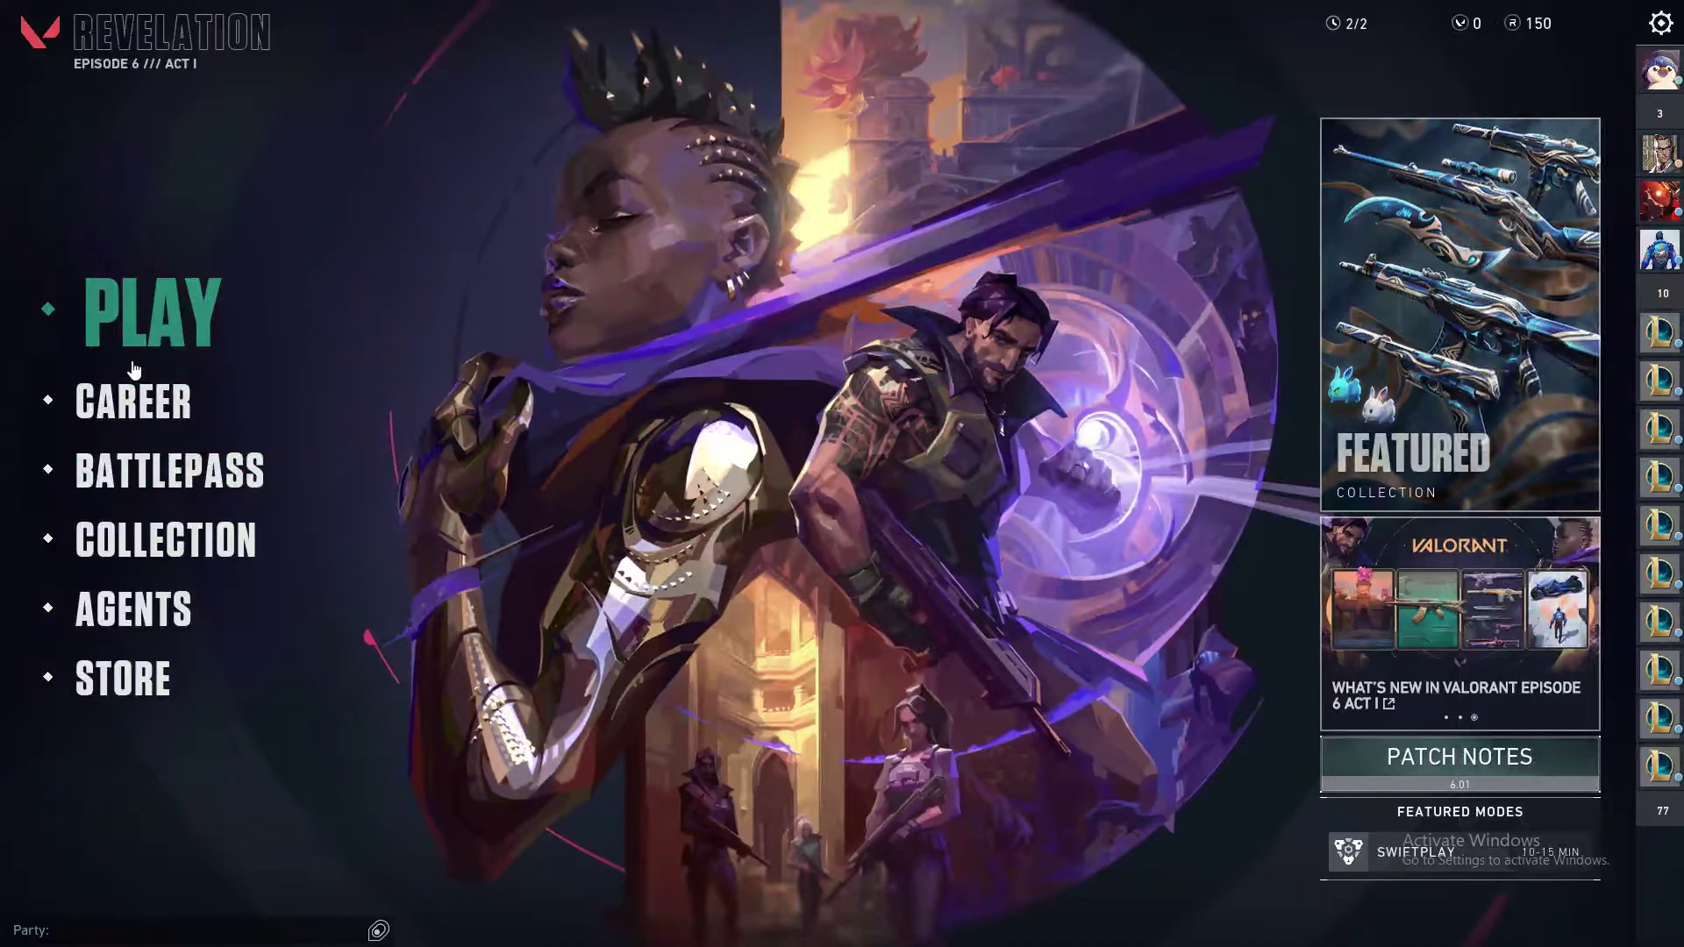
left_click(134, 361)
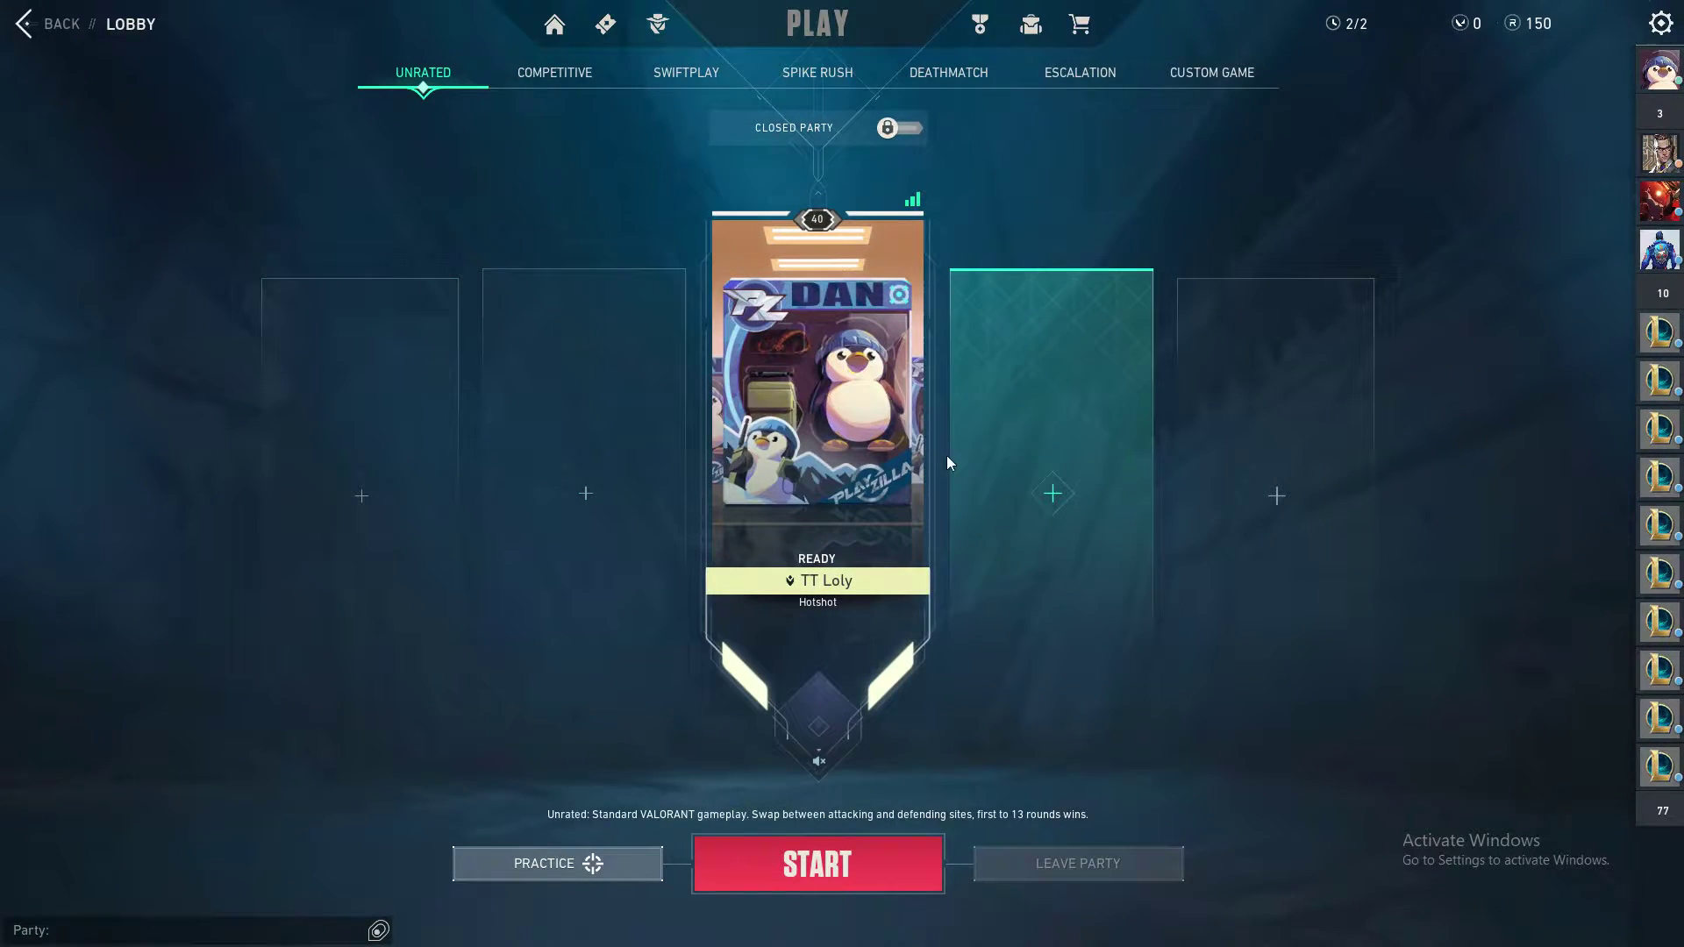
left_click(912, 200)
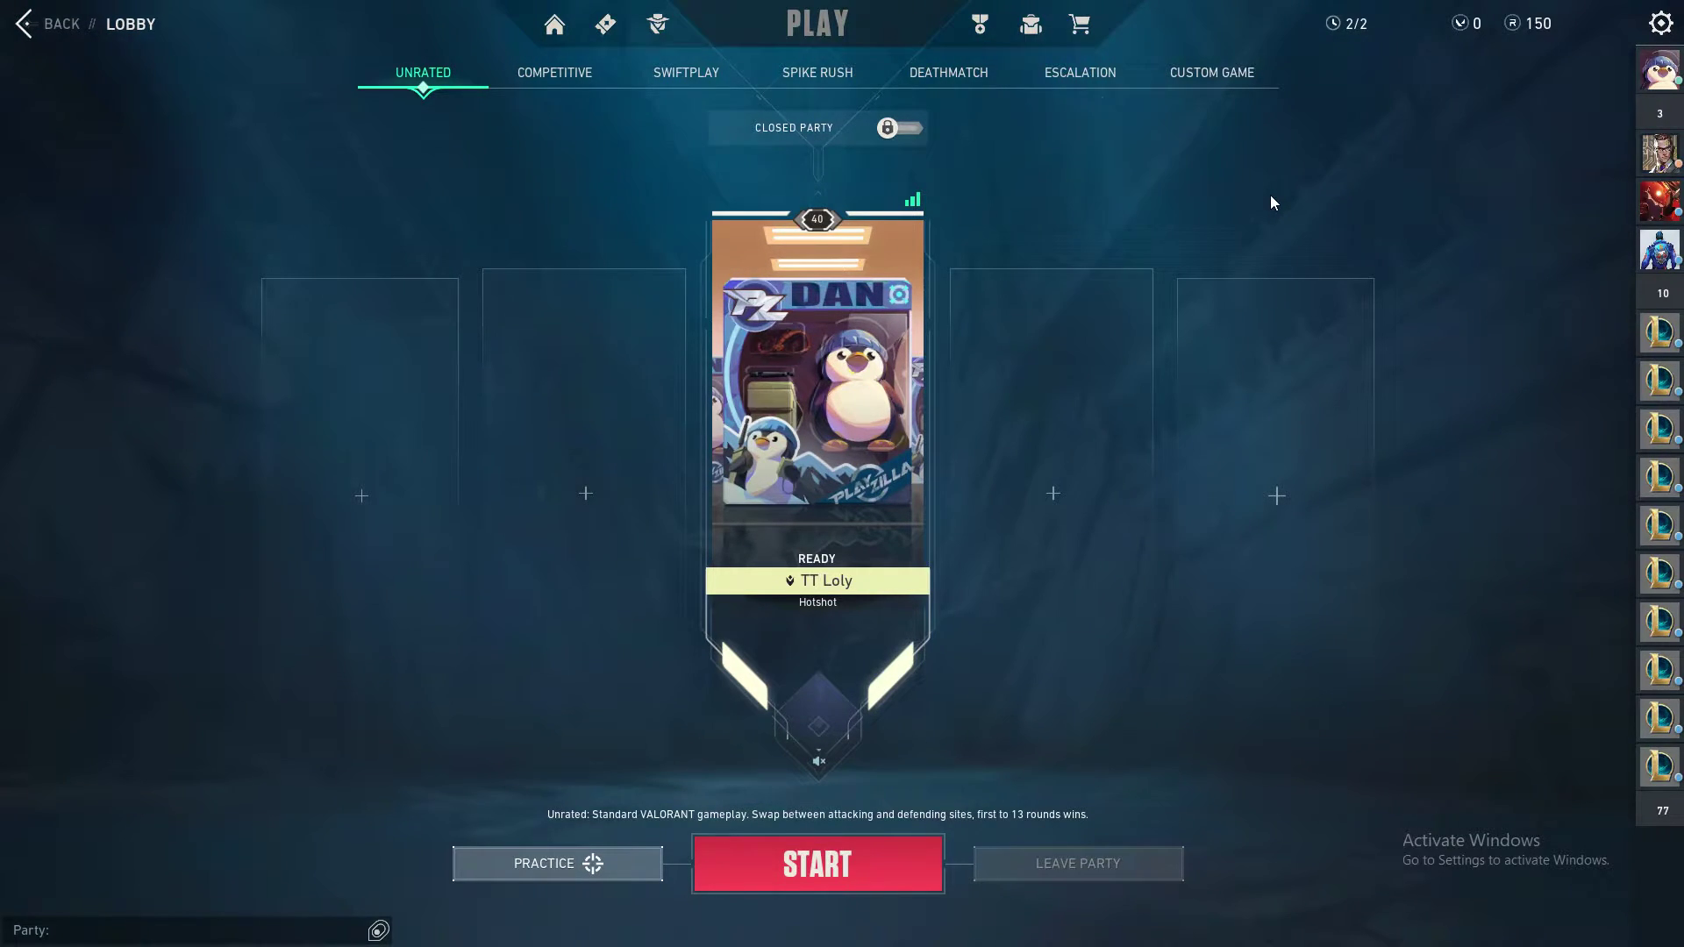
left_click(1662, 25)
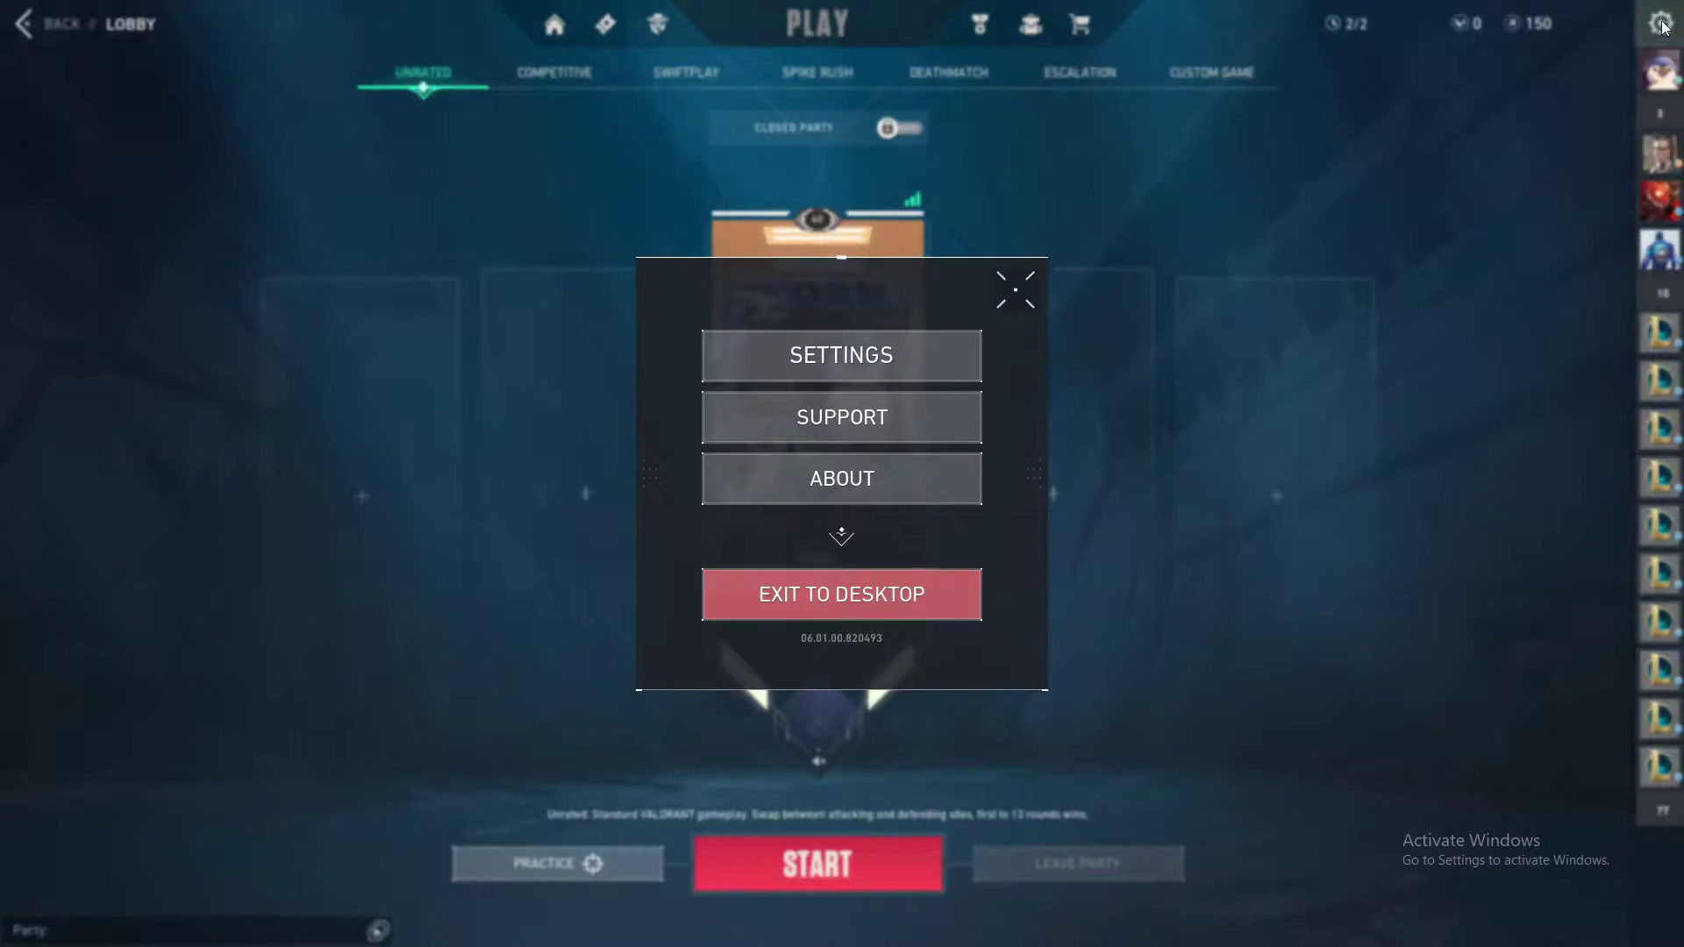
Step: Switch from the game to the Videos folder window and close it to reveal the desktop
key("alt+Tab")
key("alt+Tab")
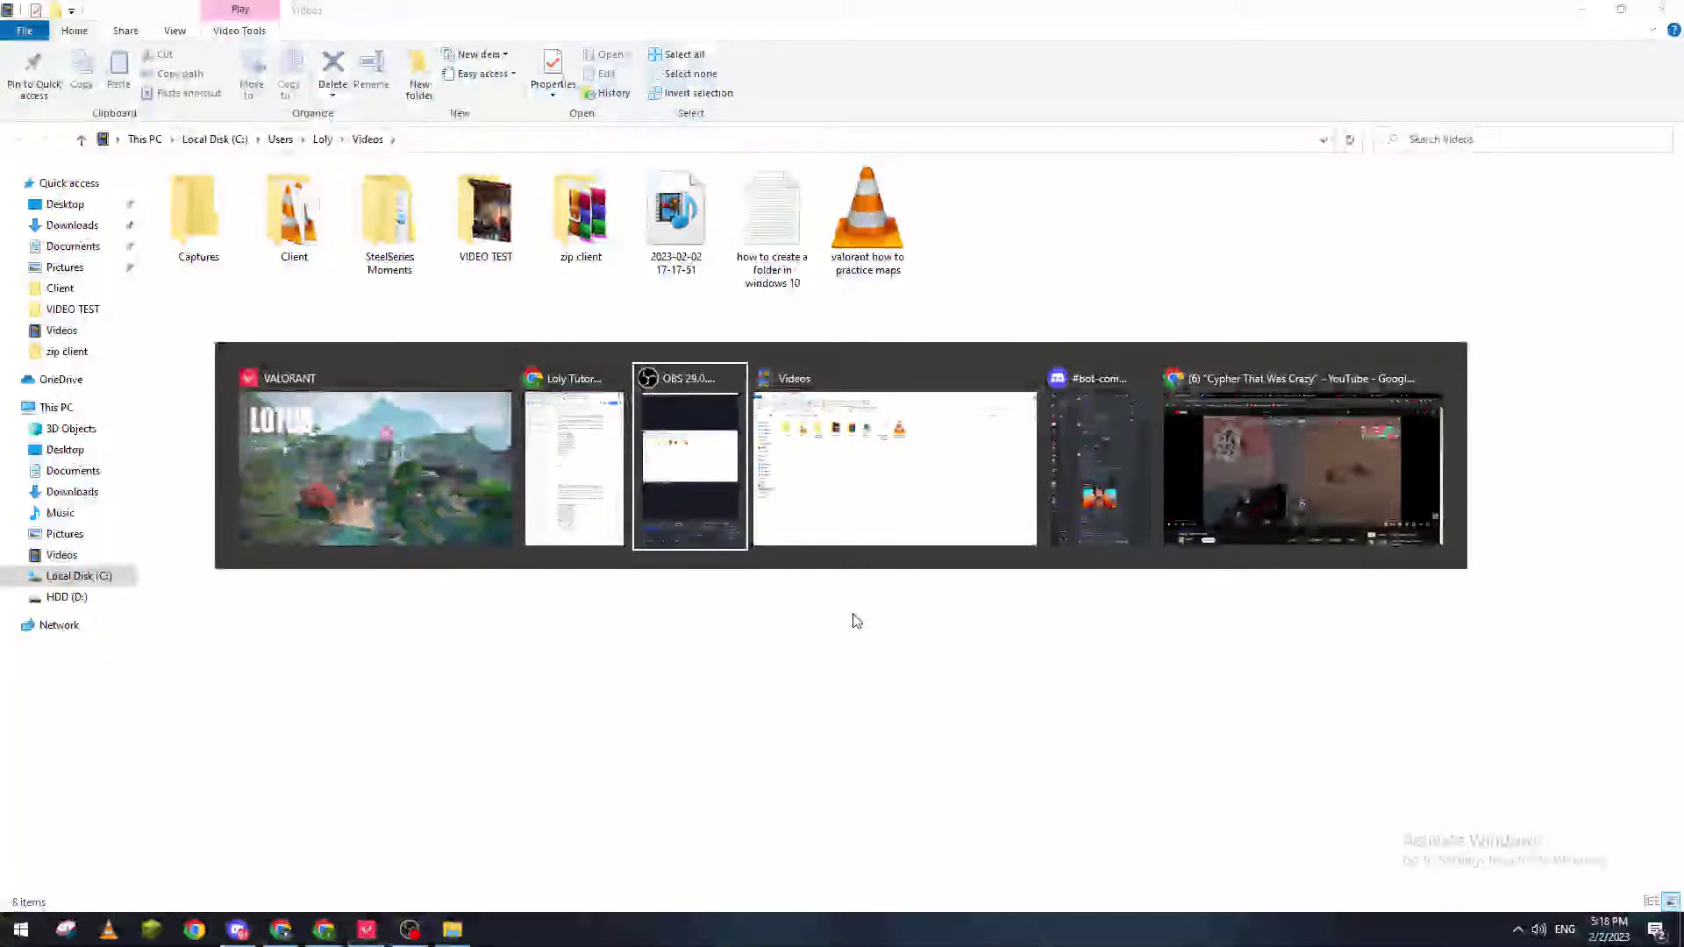
key("alt+Tab")
key("alt+Tab")
key("alt+Tab")
key("alt+Tab")
key("alt+Tab")
key("alt+Tab")
key("alt+Tab")
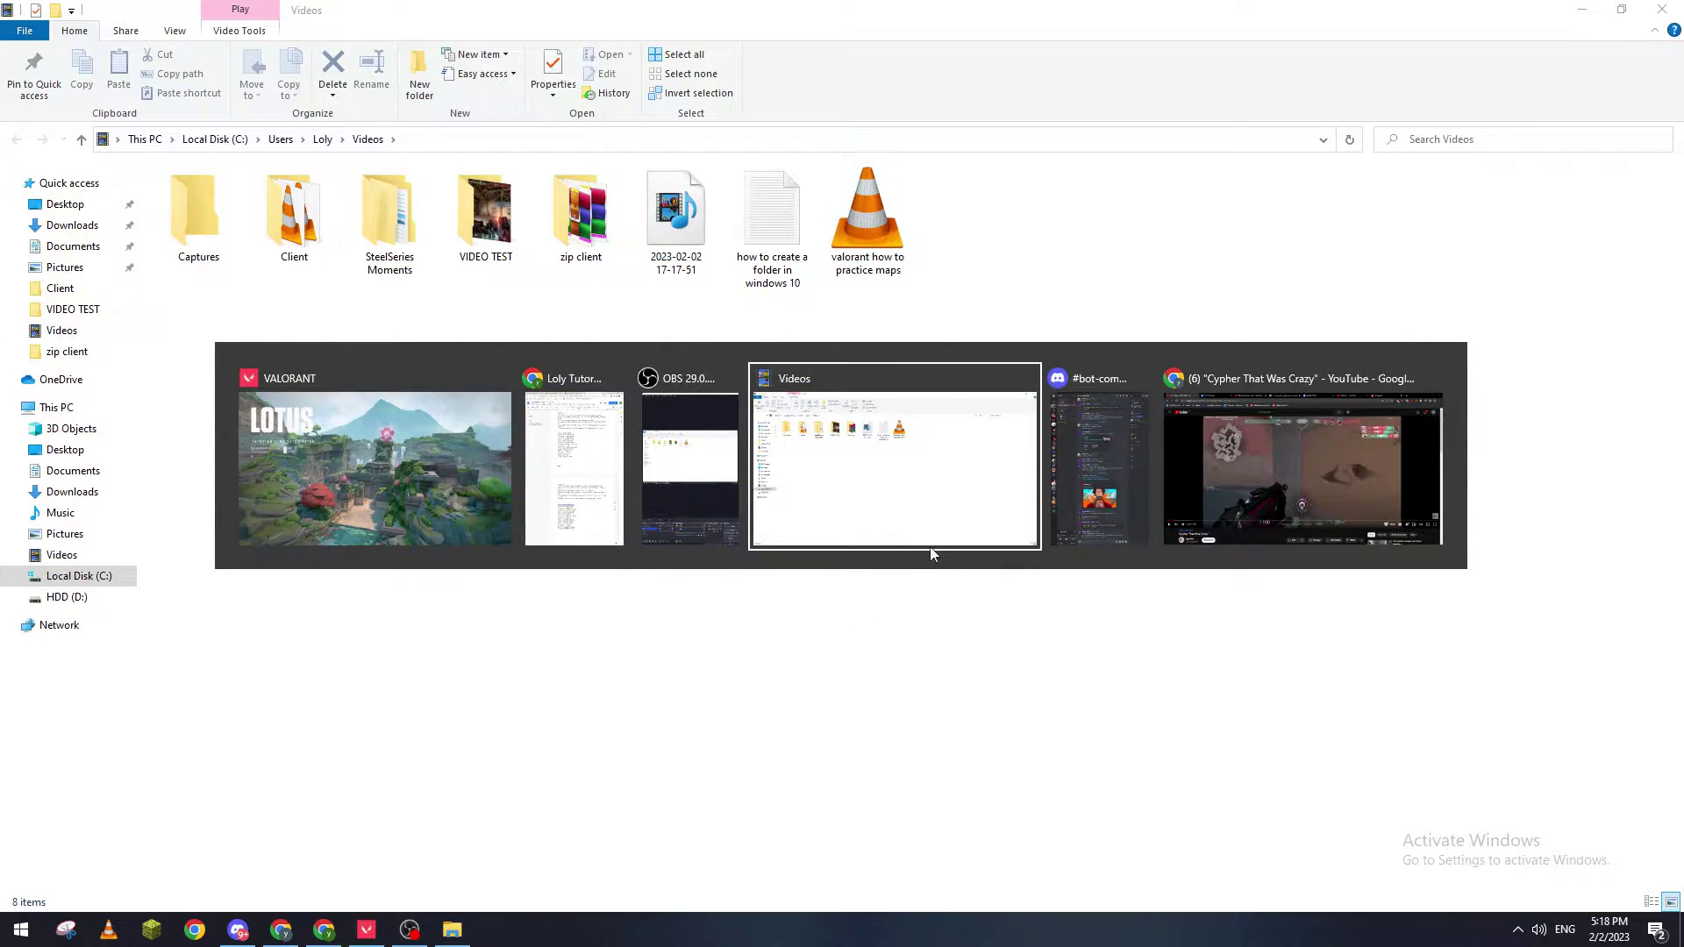
left_click(1662, 10)
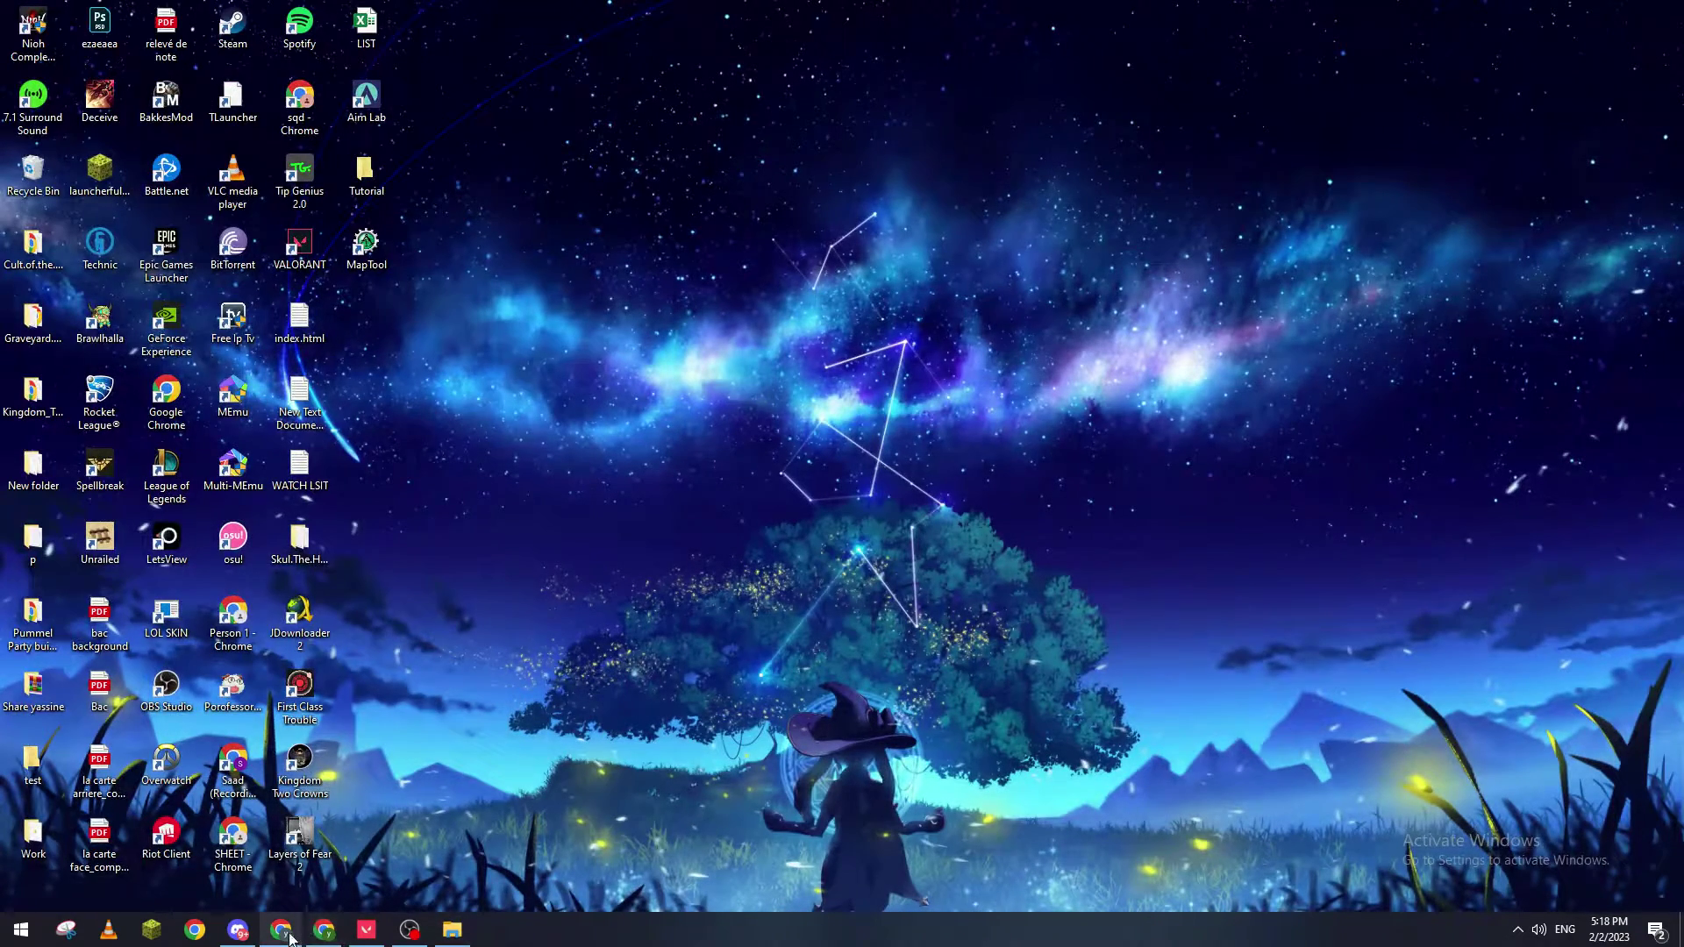
Step: Open Chrome with the first listed profile in a maximized window and close the running VALORANT game
left_click(200, 930)
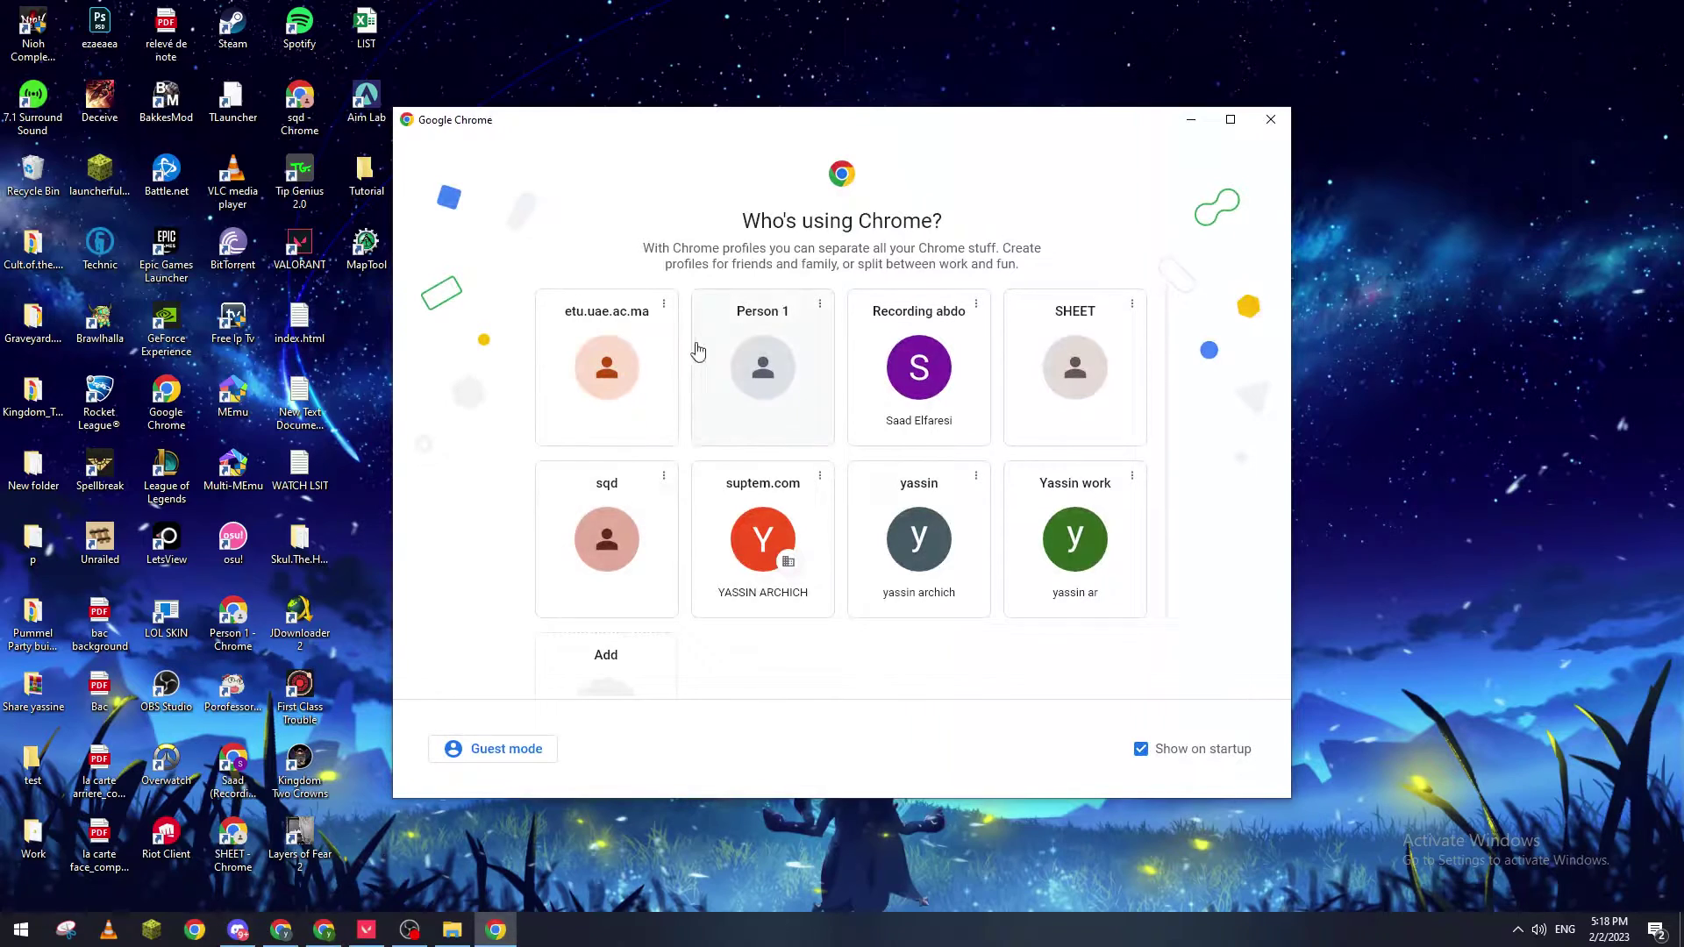
left_click(649, 388)
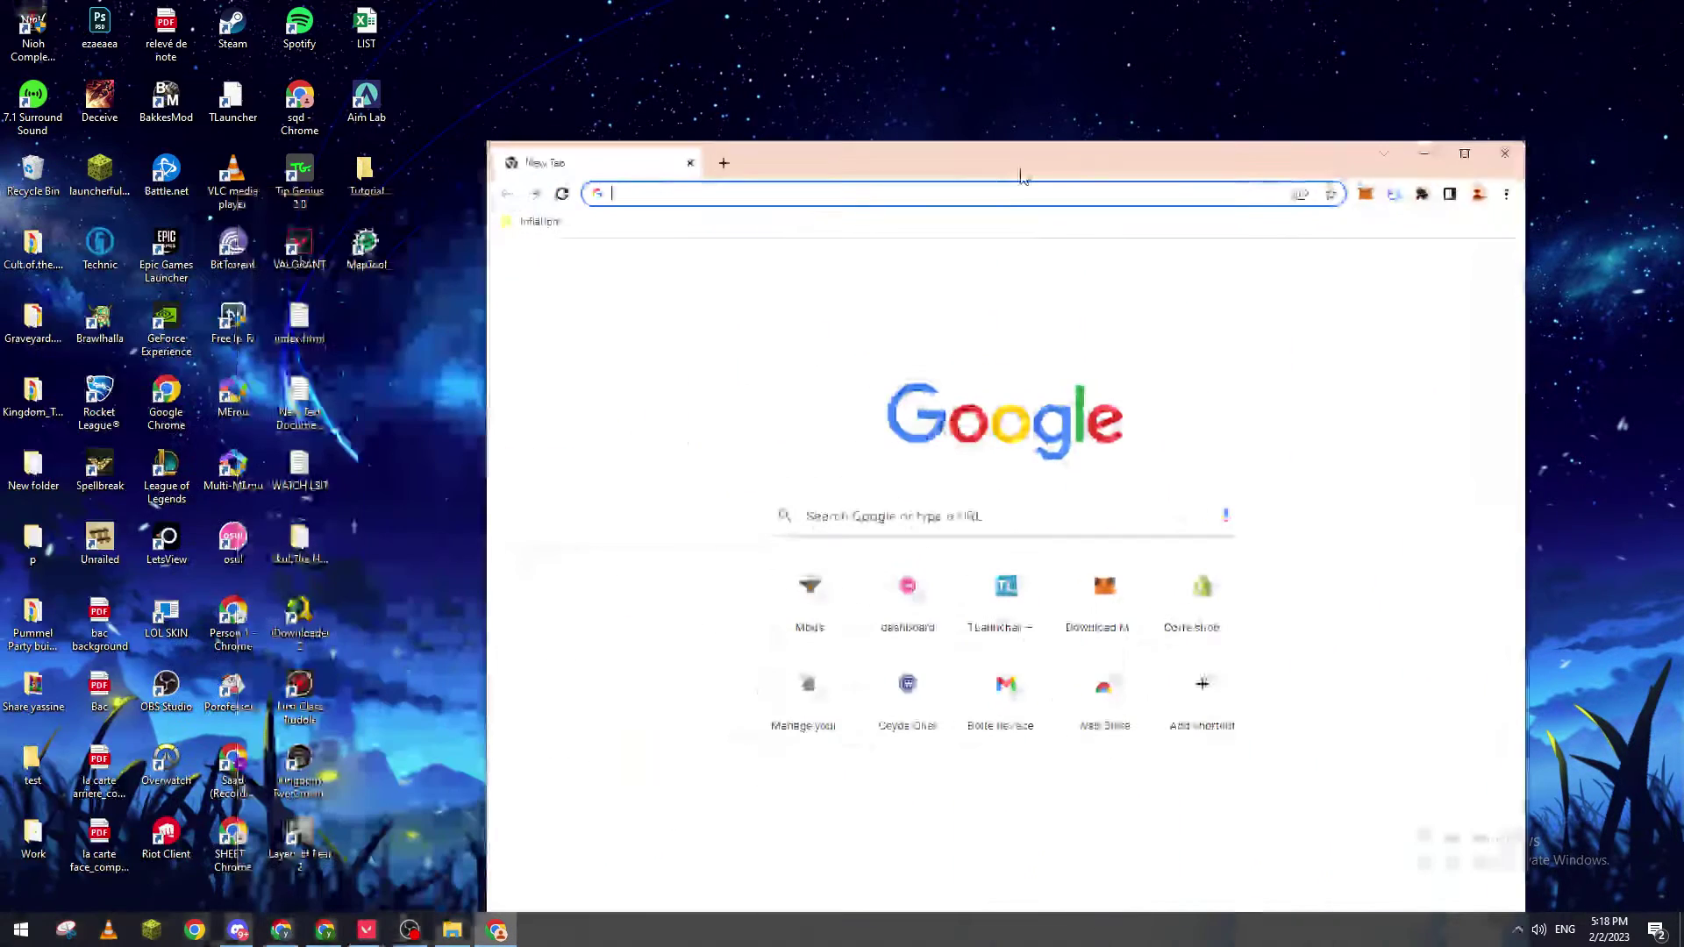
double_click(1018, 173)
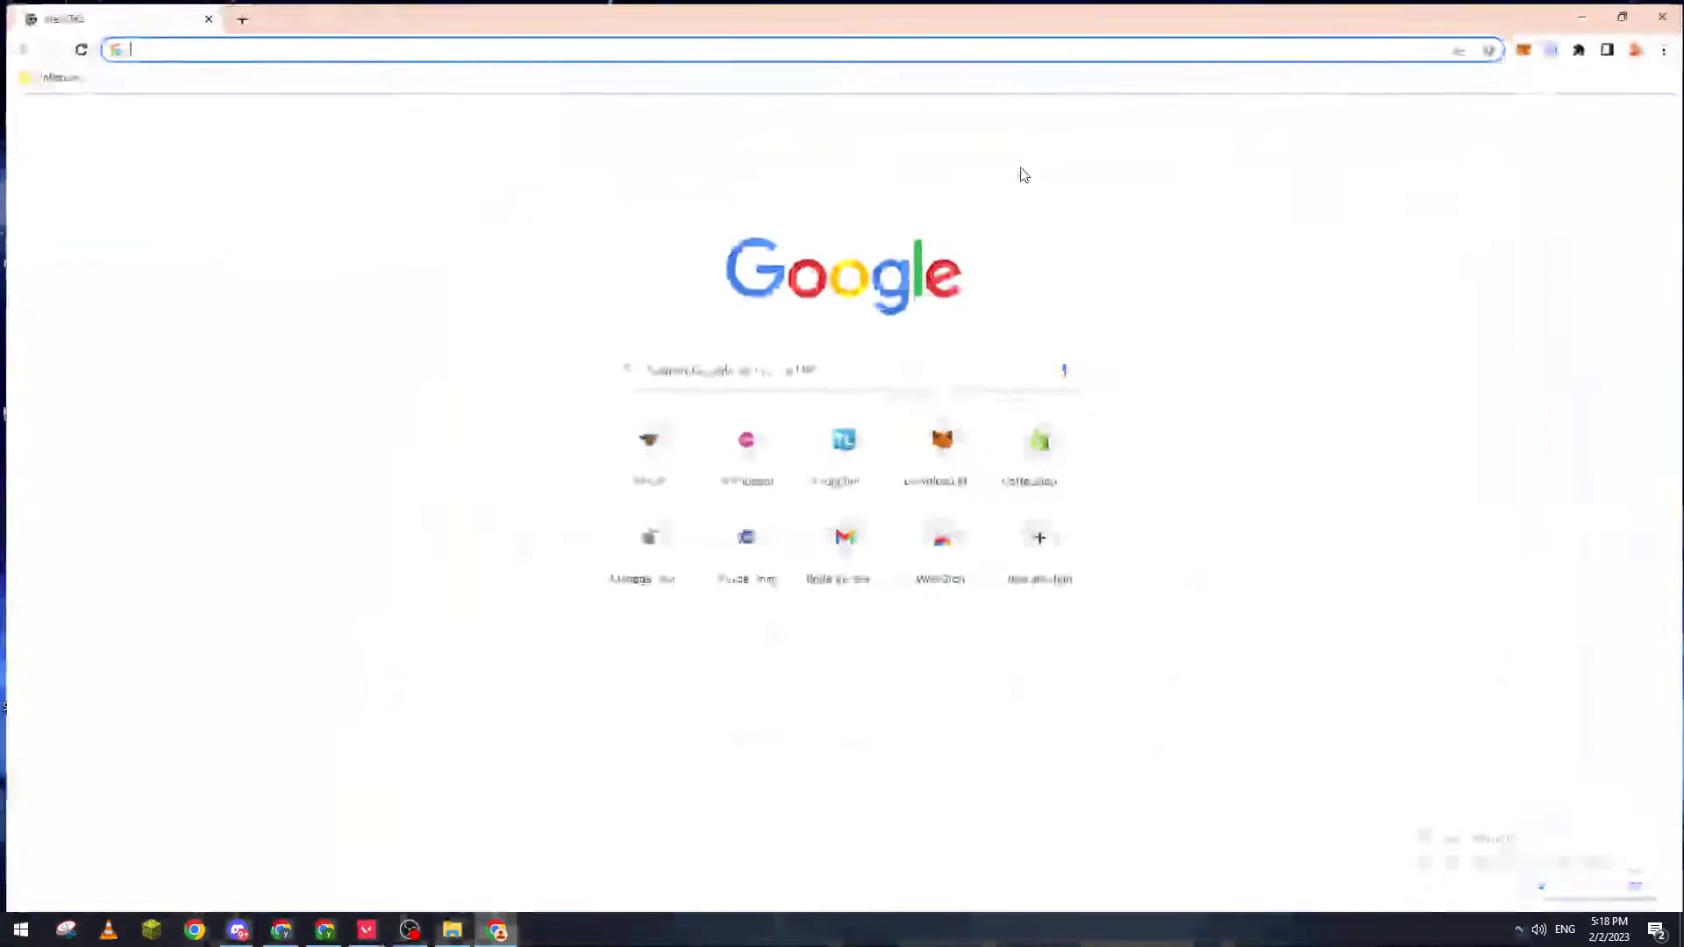
right_click(357, 912)
left_click(350, 897)
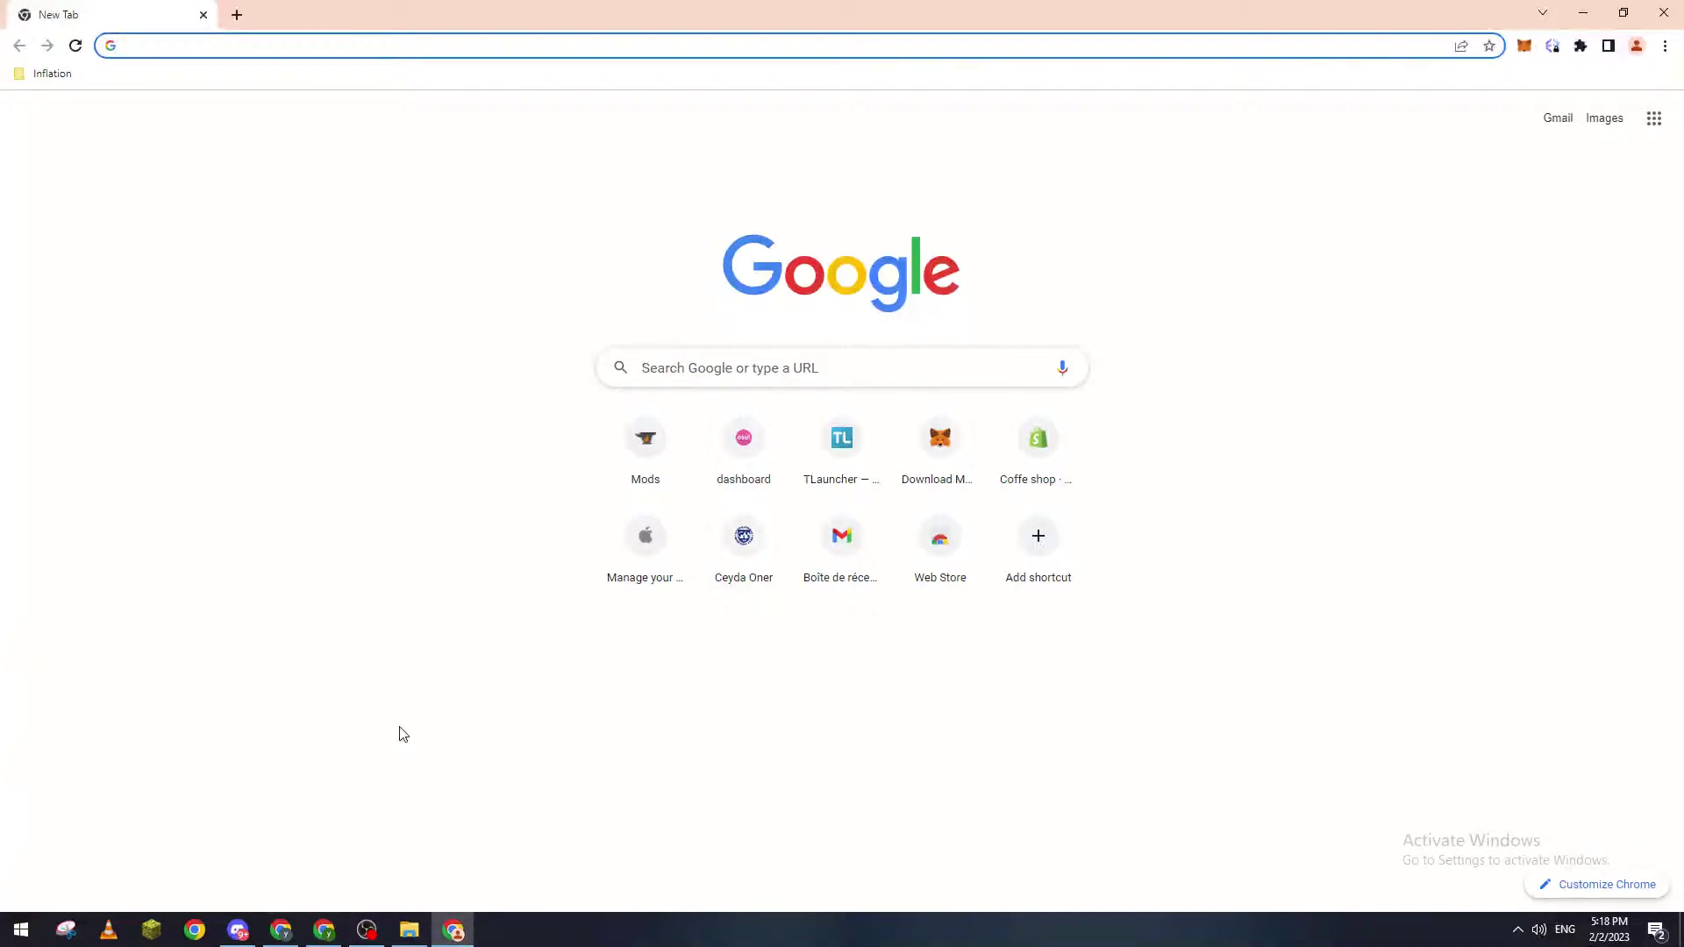
Step: Search Google for "decieve valorant" and open the Deceive v1.12.0 release page on GitHub
left_click(389, 54)
type("deci")
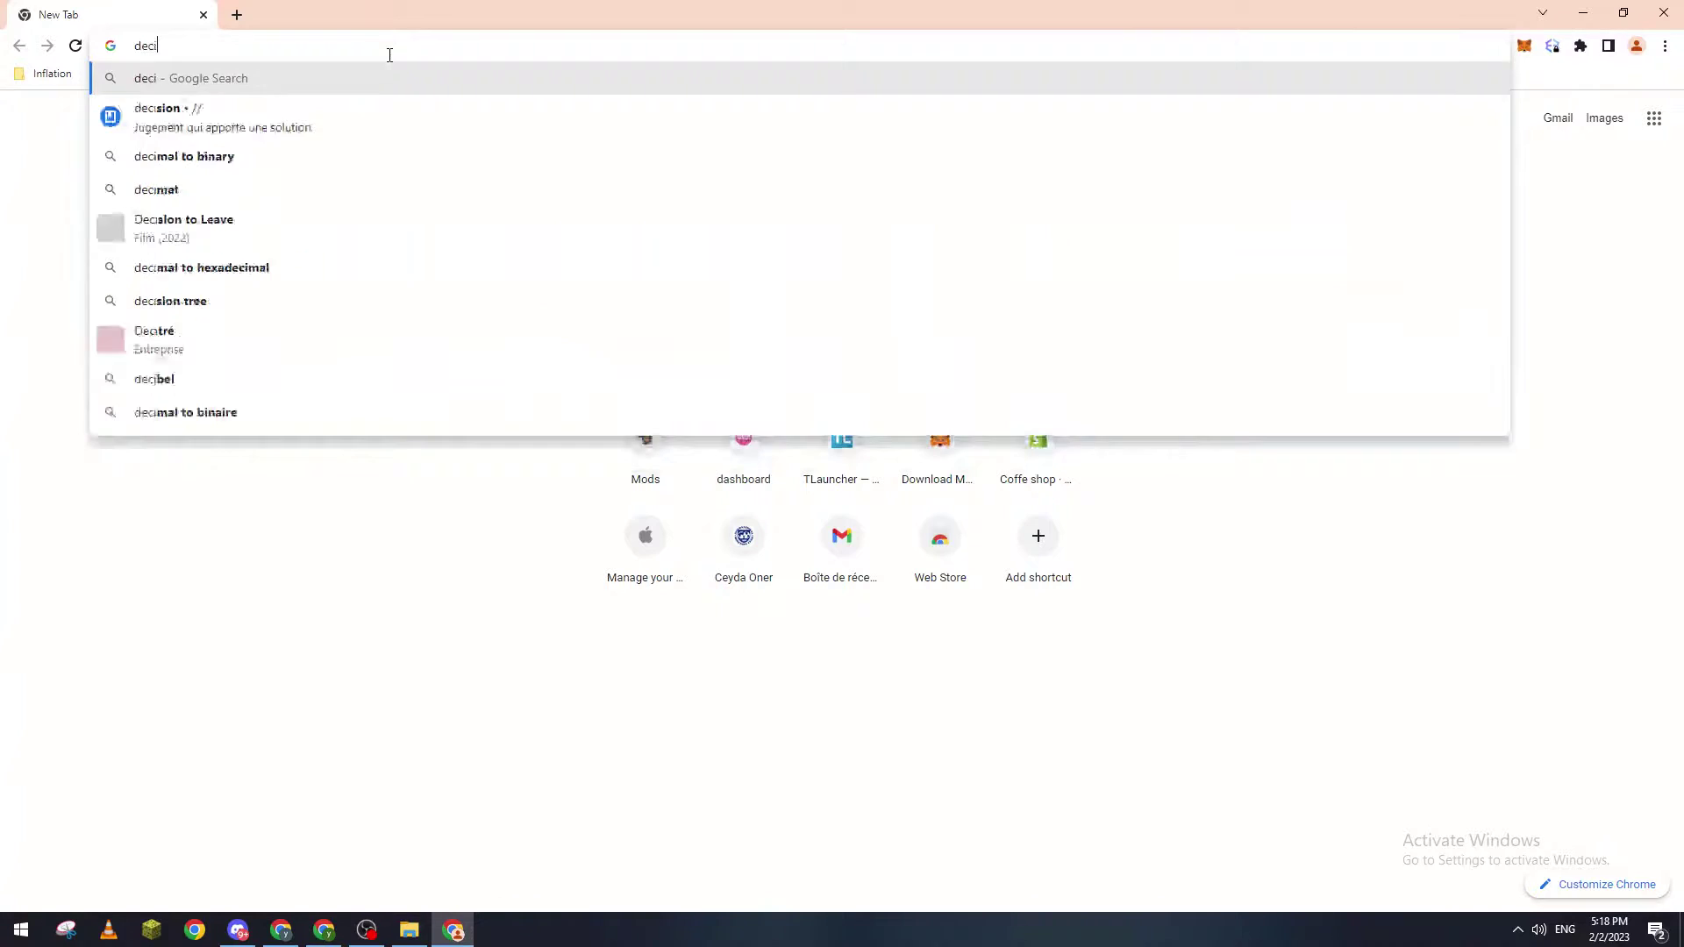
type("eve")
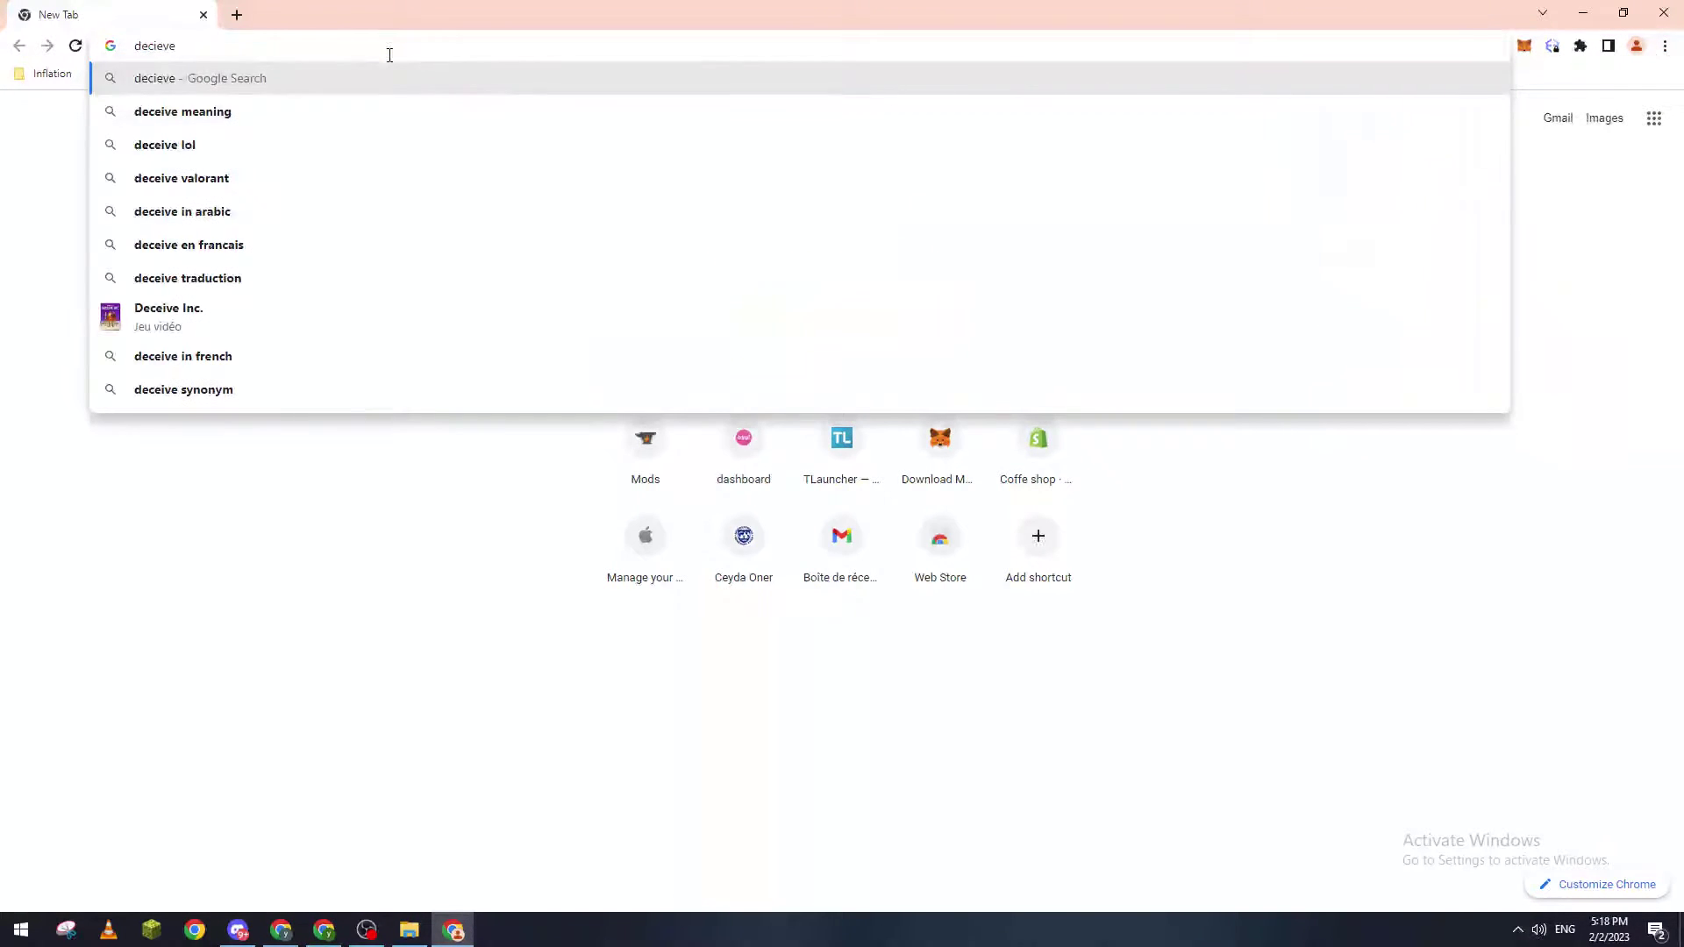
type(" valorant")
key("Return")
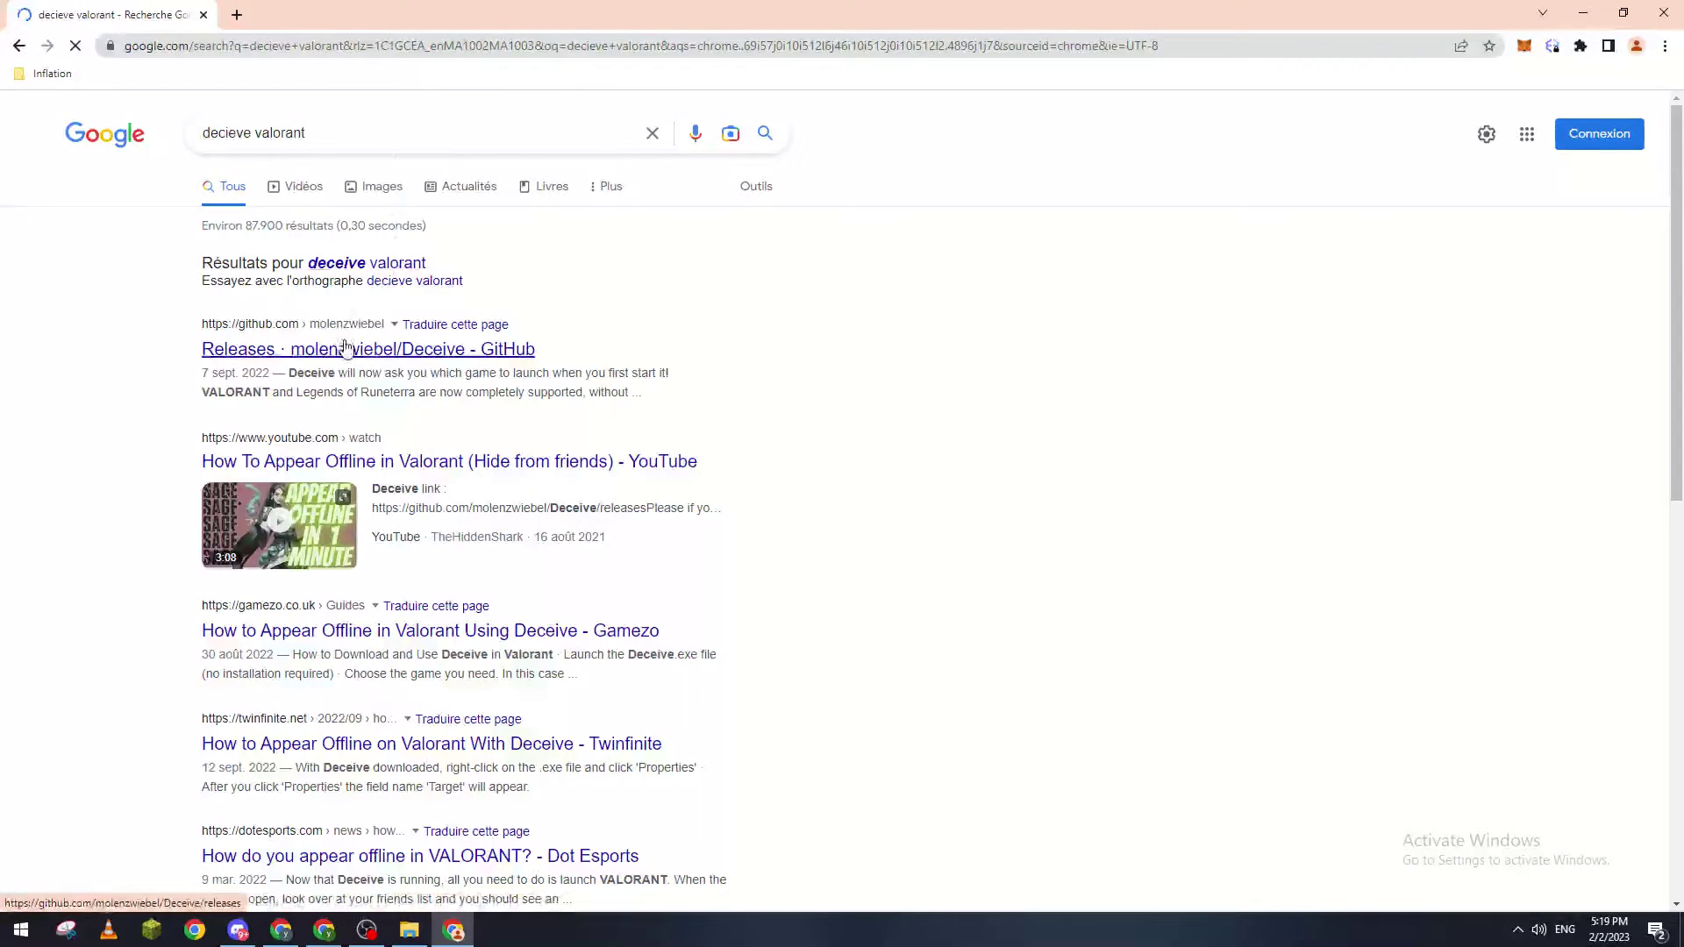
left_click(270, 352)
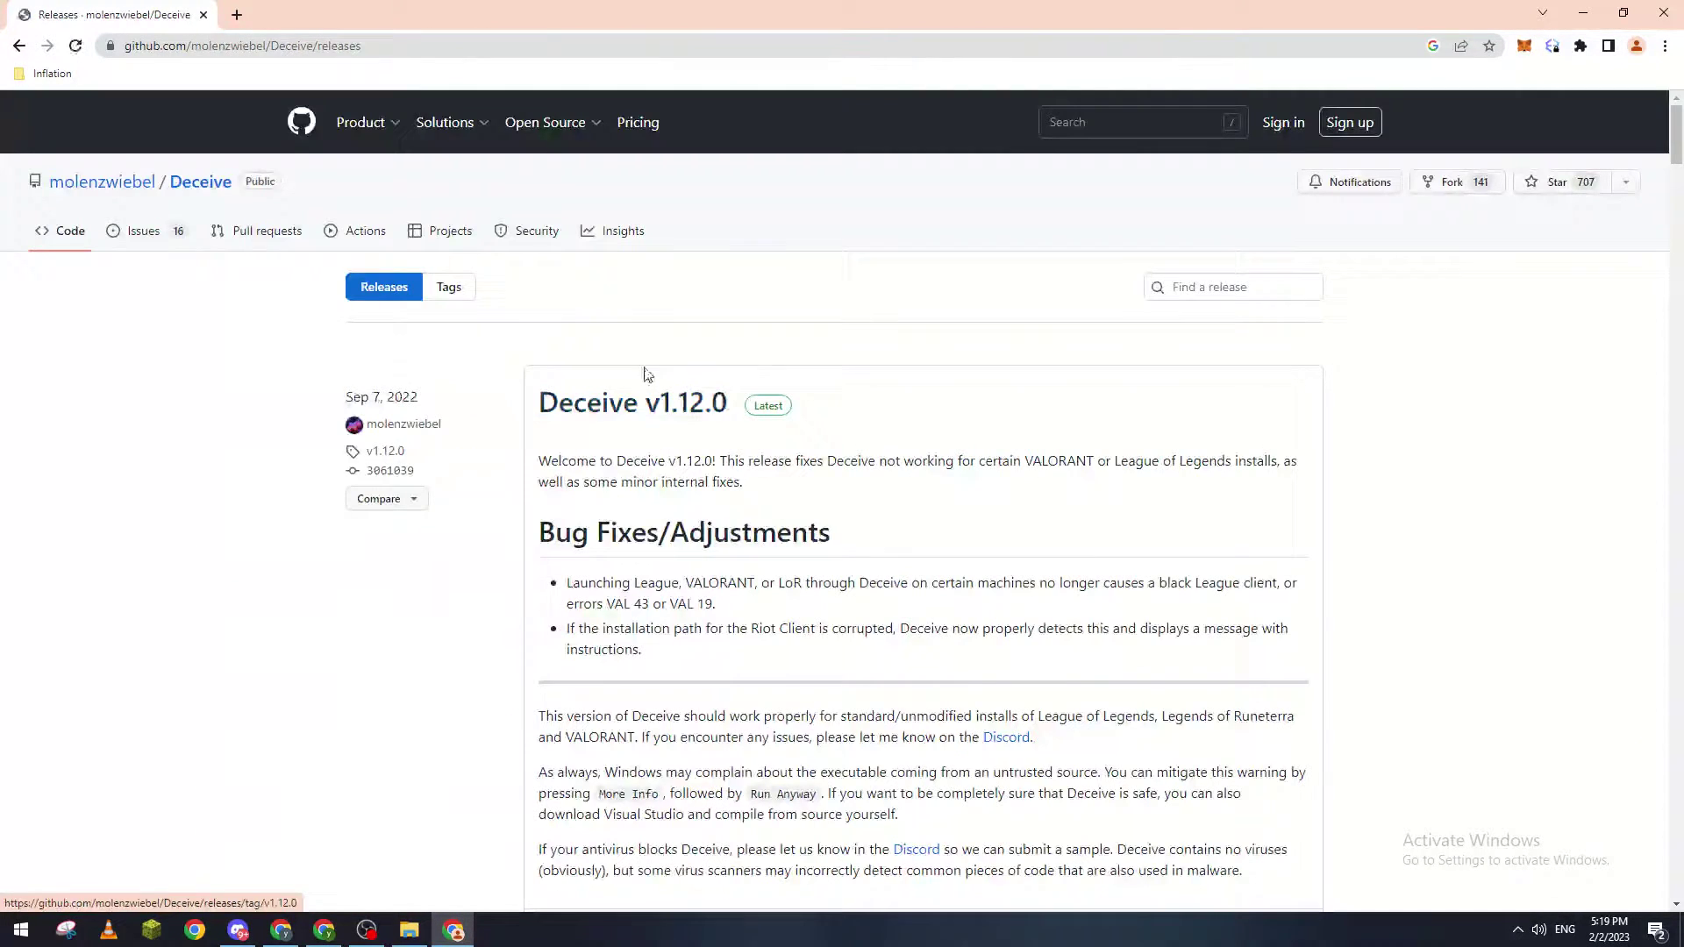
left_click(639, 406)
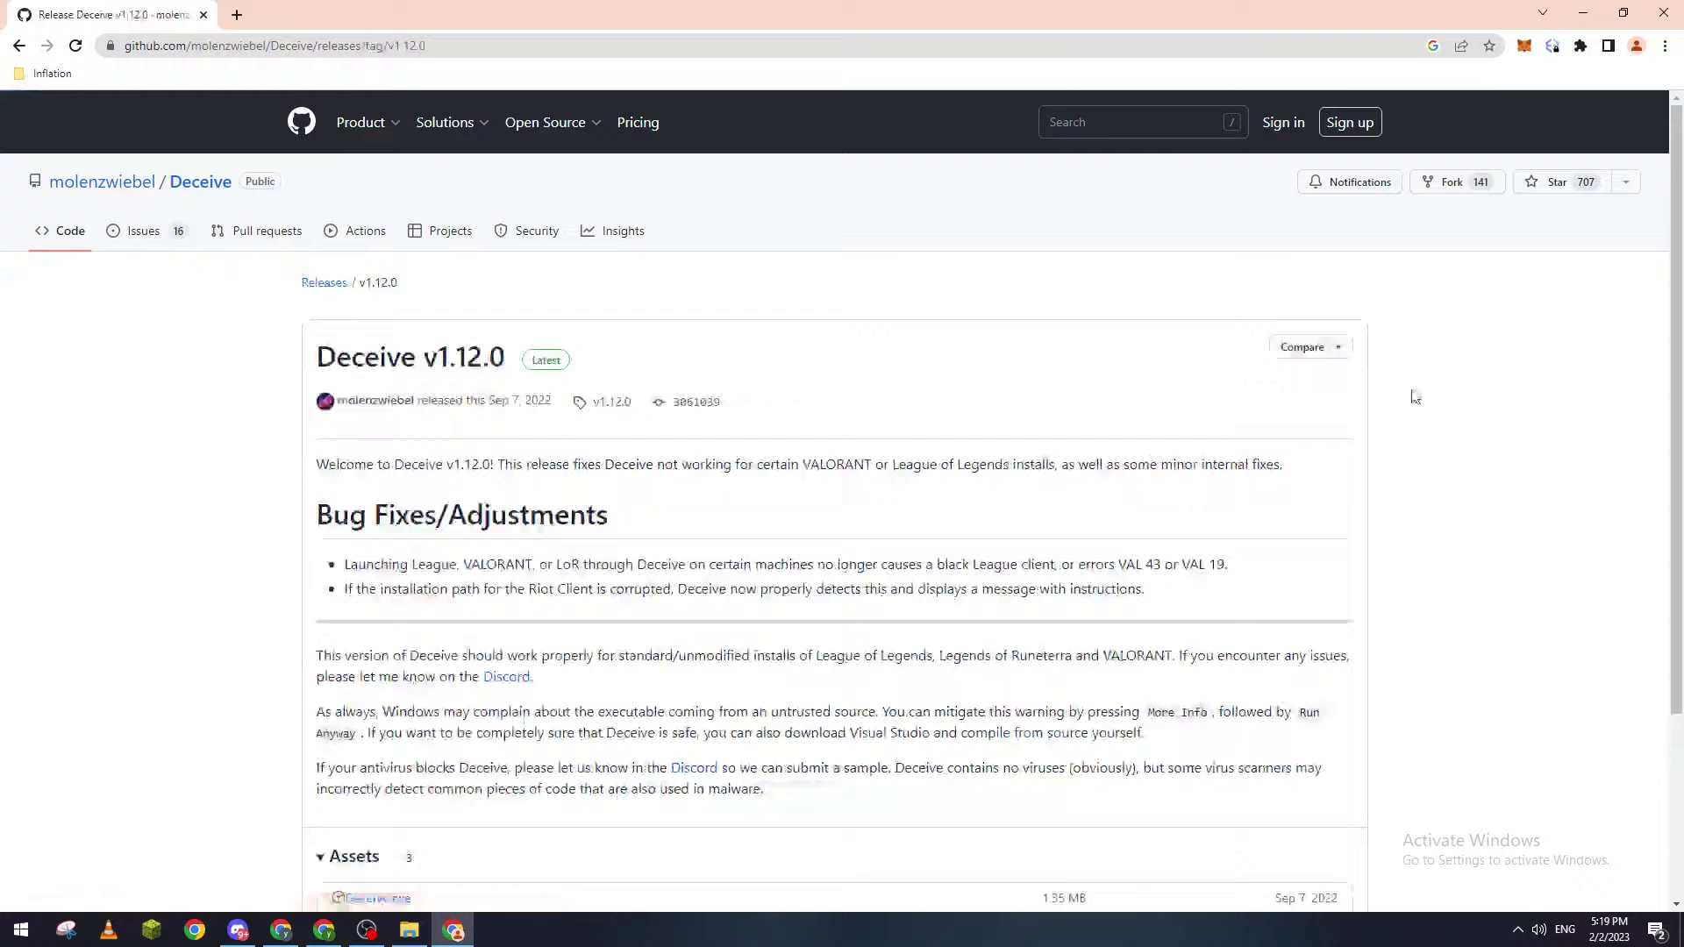
left_click(1339, 350)
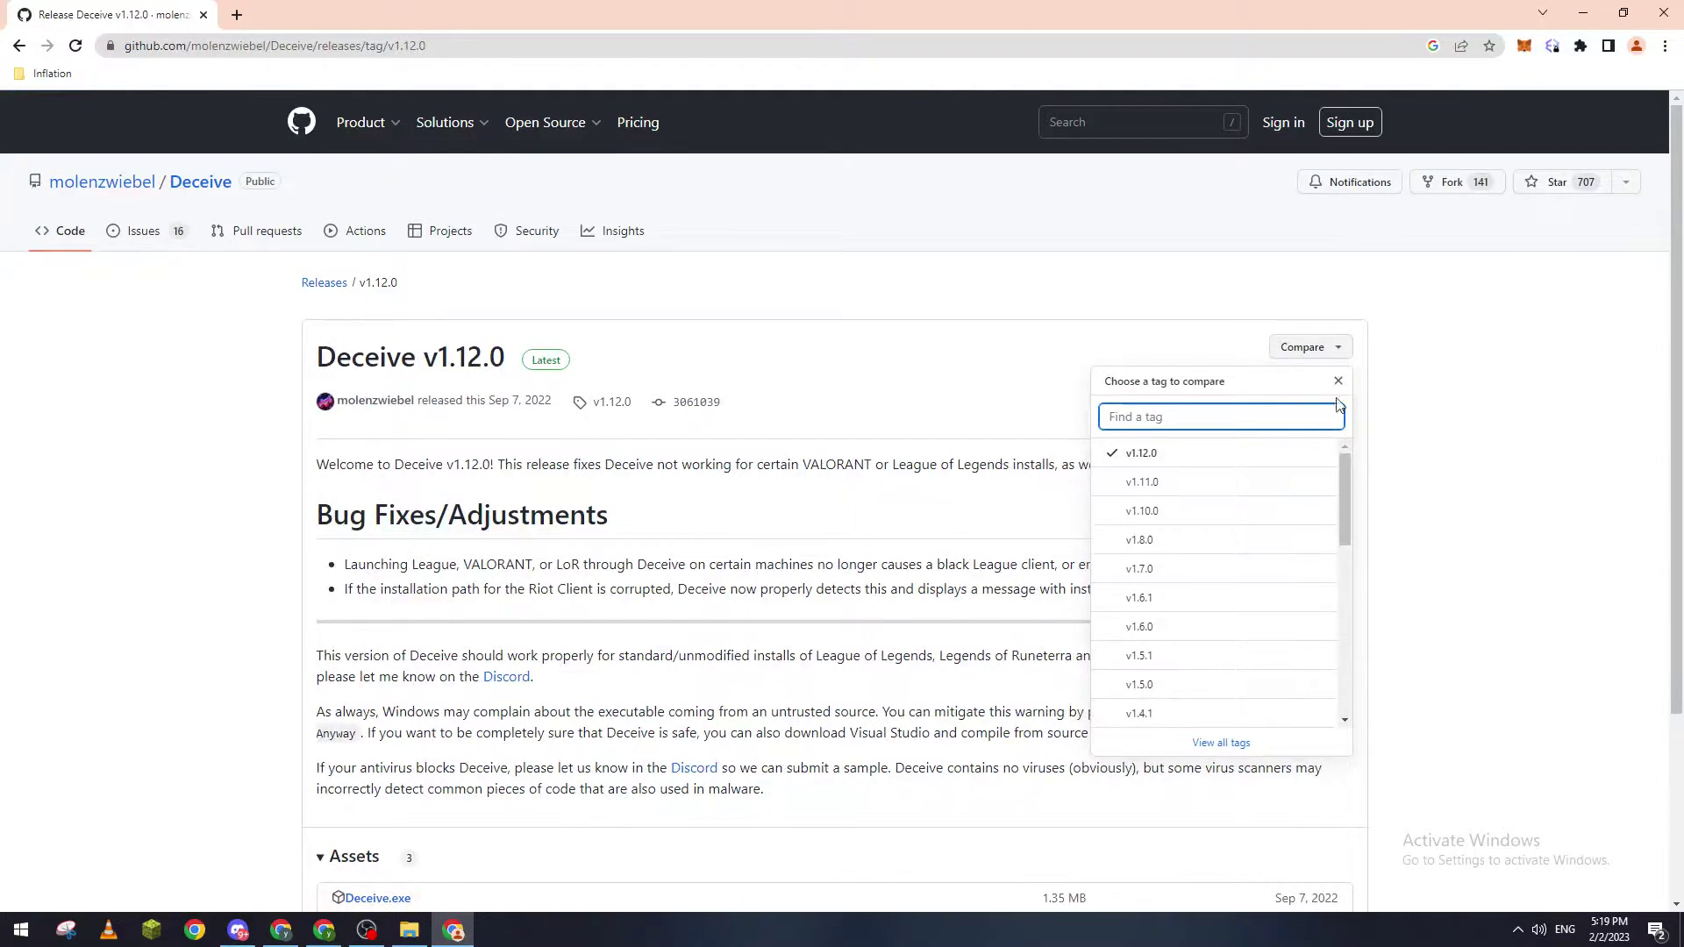
left_click_drag(1347, 485, 1323, 451)
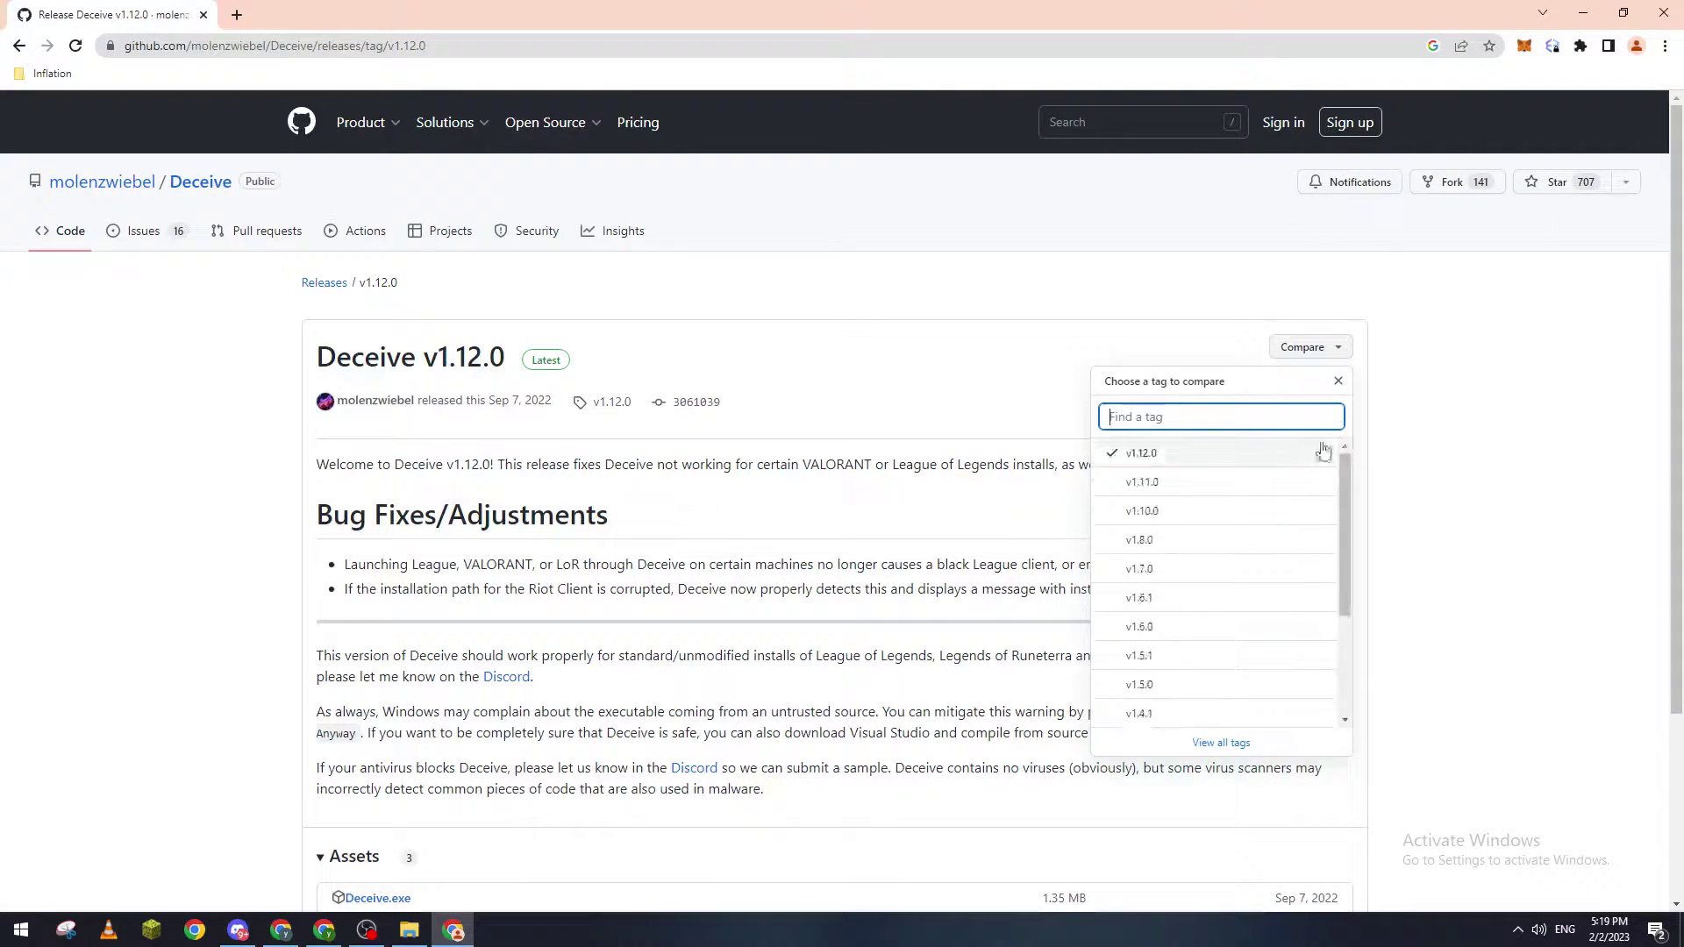
left_click(1443, 384)
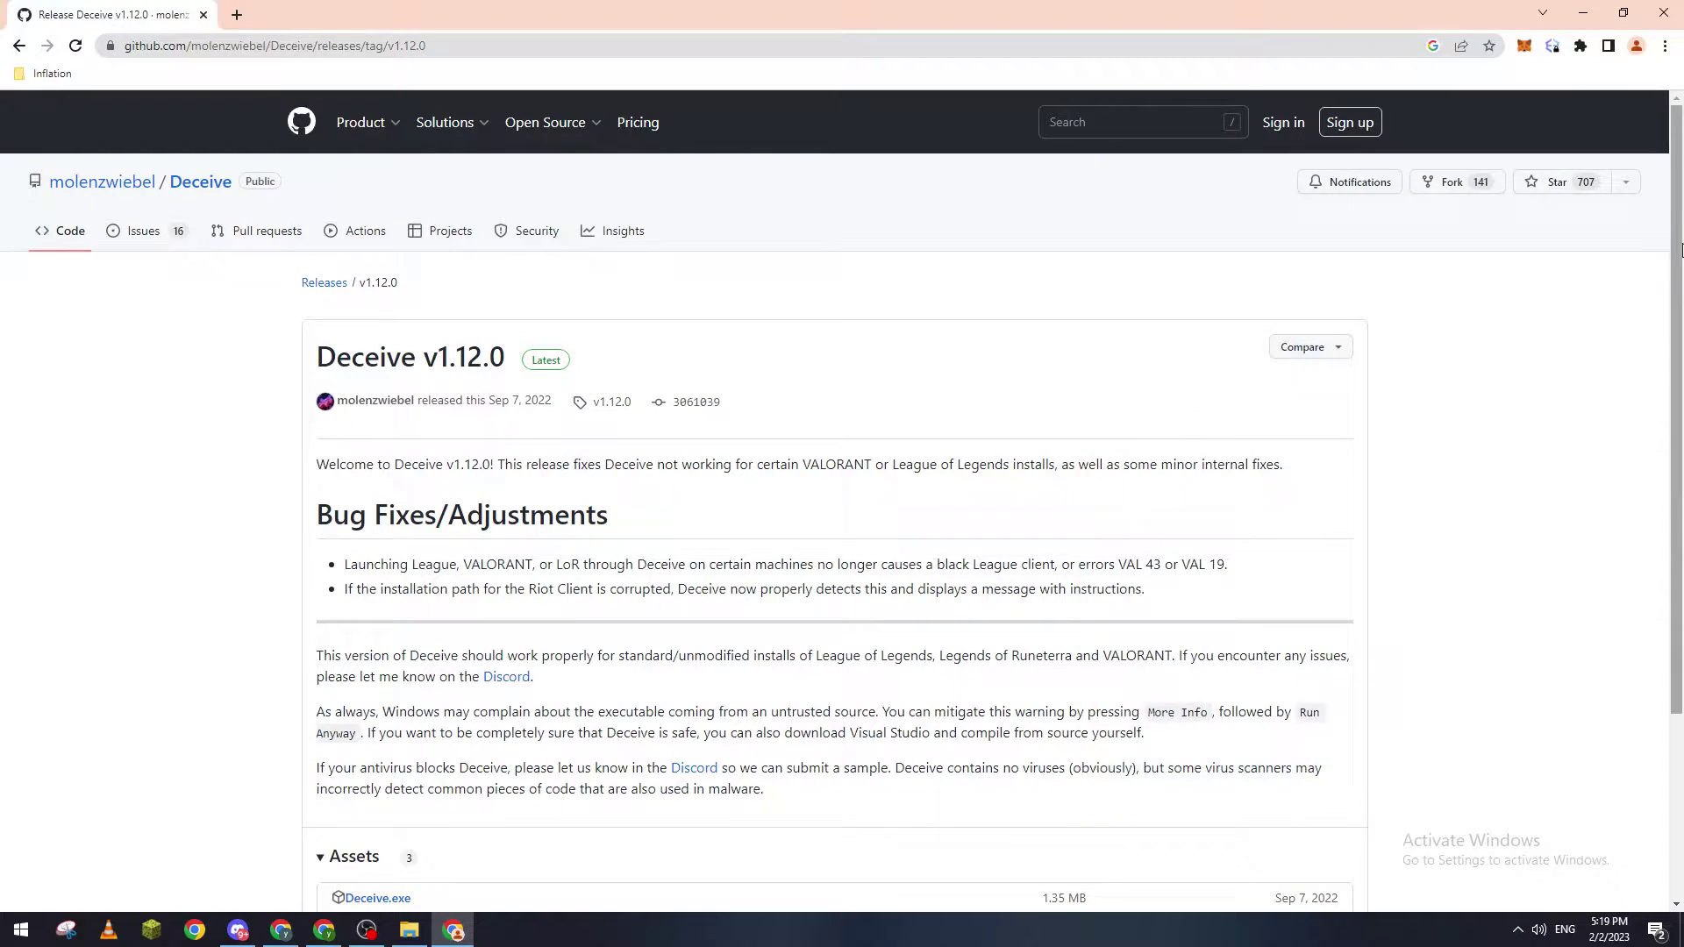
Step: Download Deceive.exe from the v1.12.0 release assets and run the downloaded file
left_click_drag(1680, 218, 1660, 392)
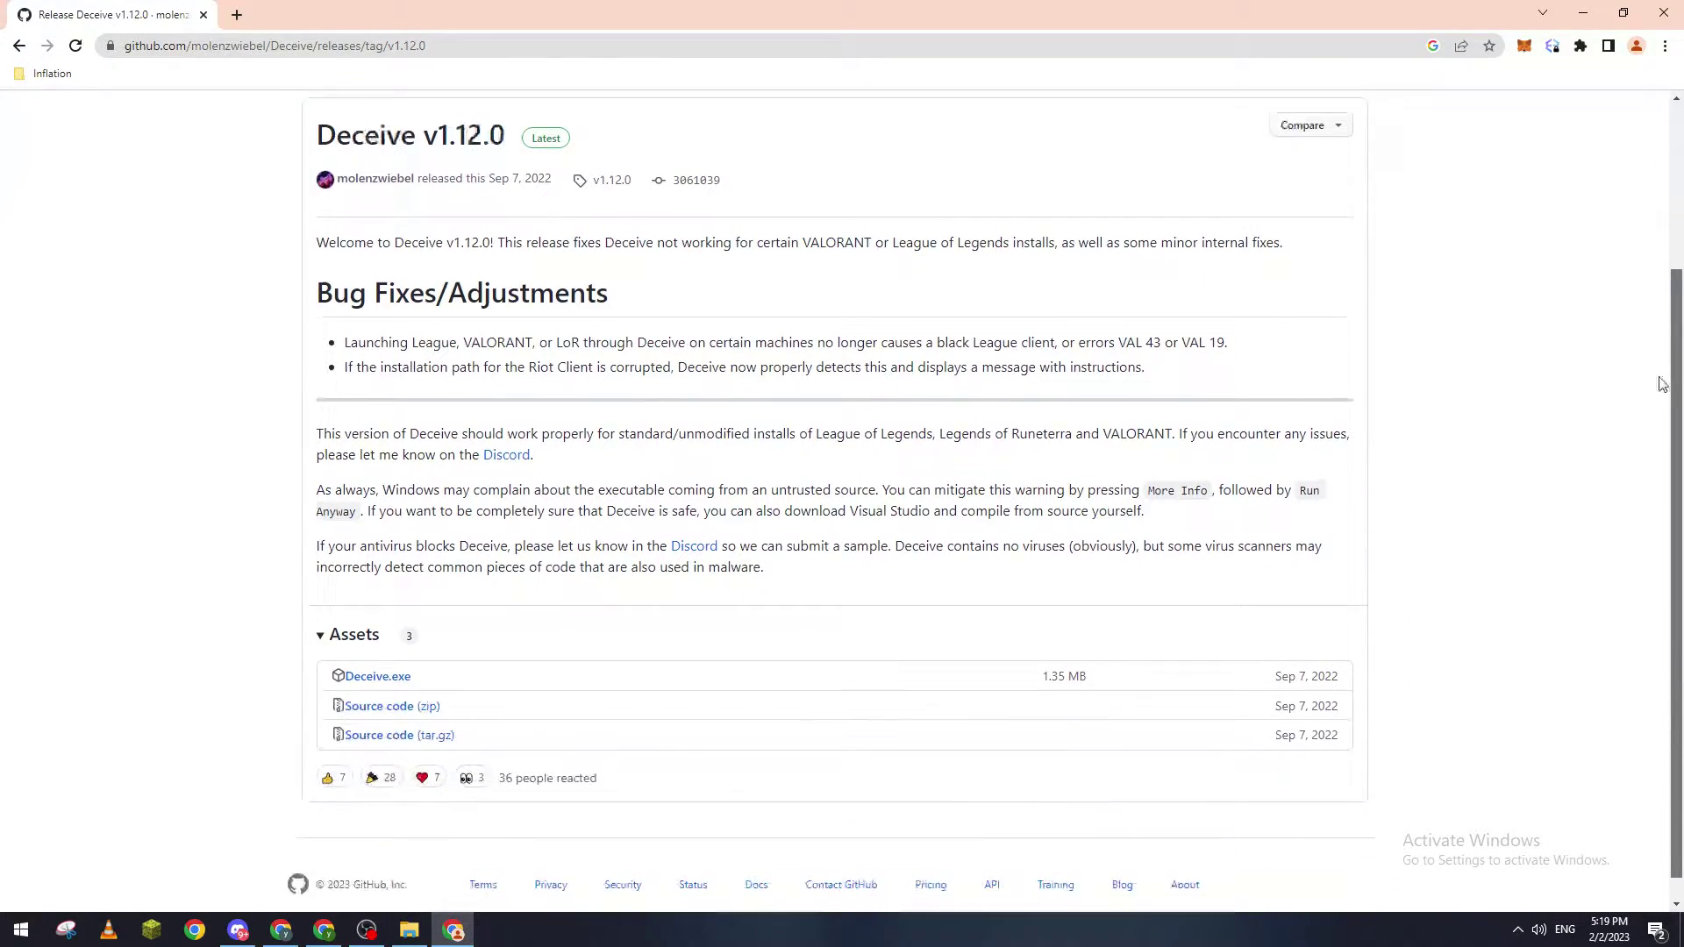
left_click(408, 673)
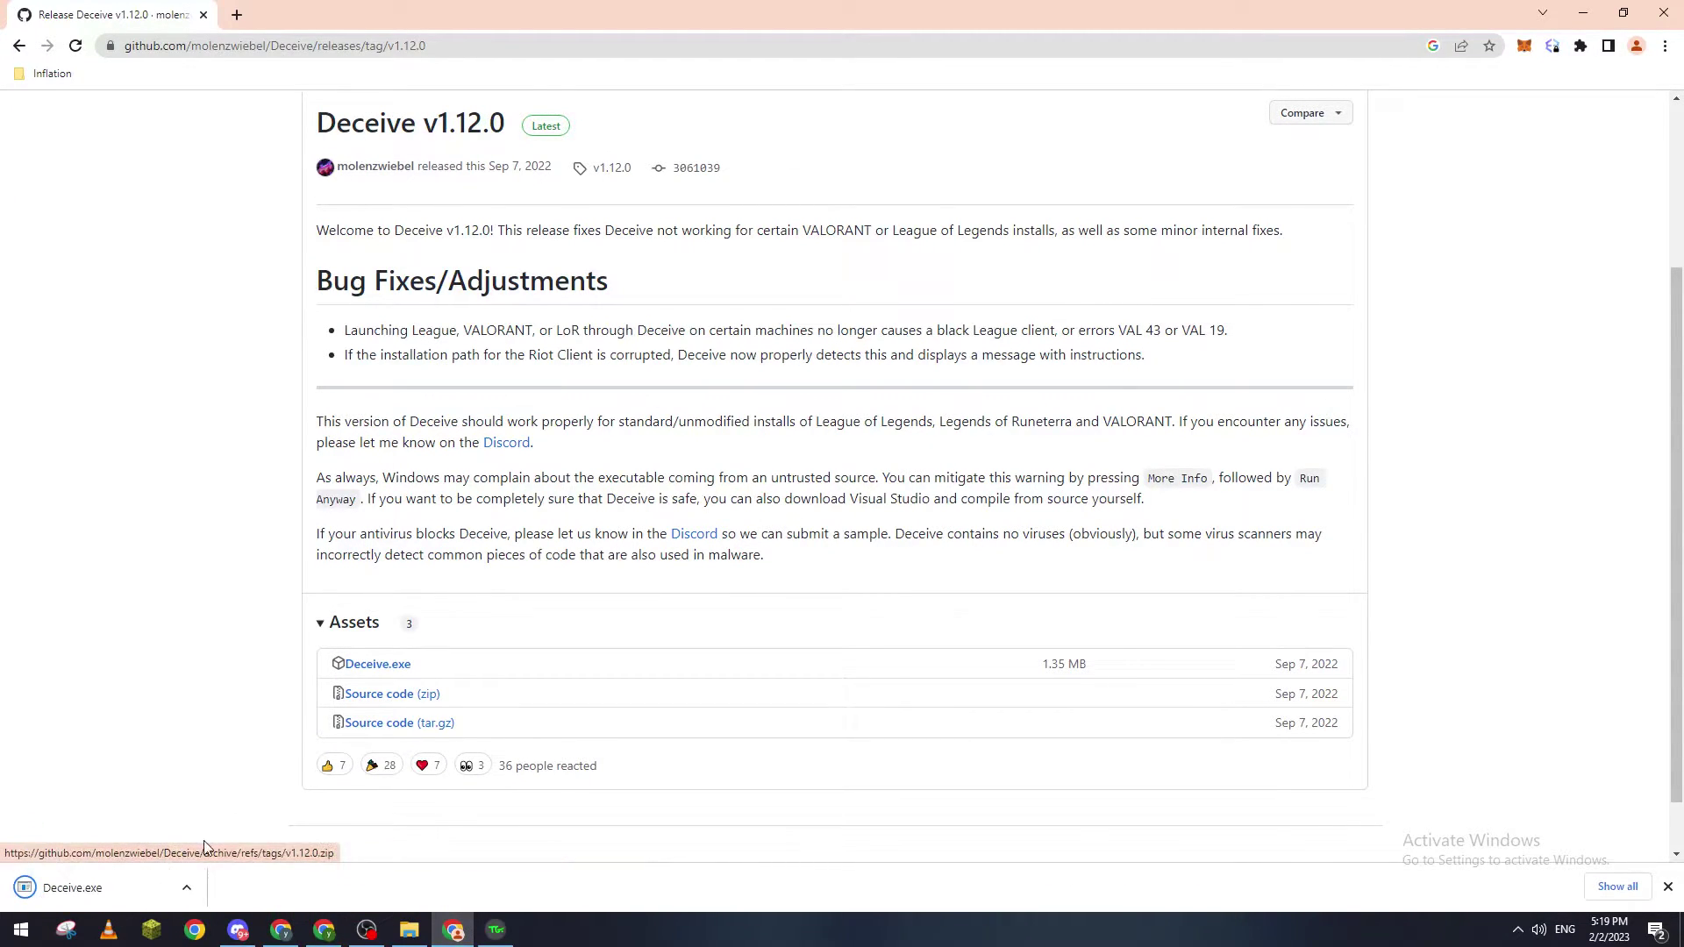
left_click(98, 886)
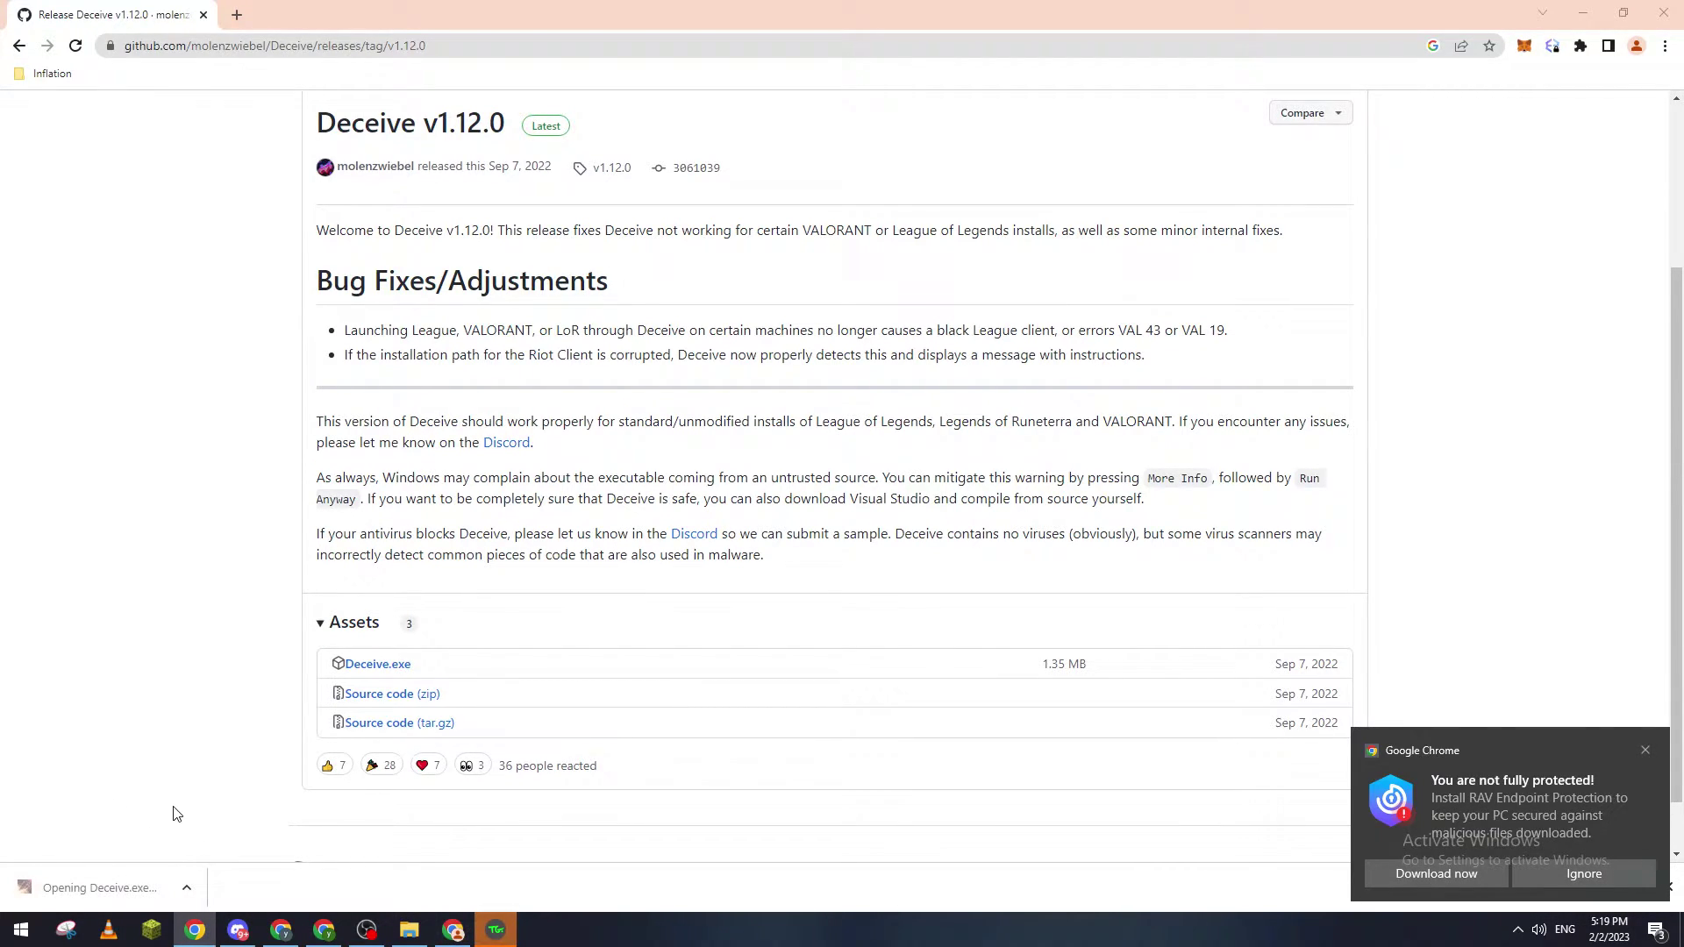
Step: Dismiss the endpoint protection notification and choose VALORANT as the game for Deceive to launch
left_click(1644, 750)
left_click_drag(246, 74, 882, 271)
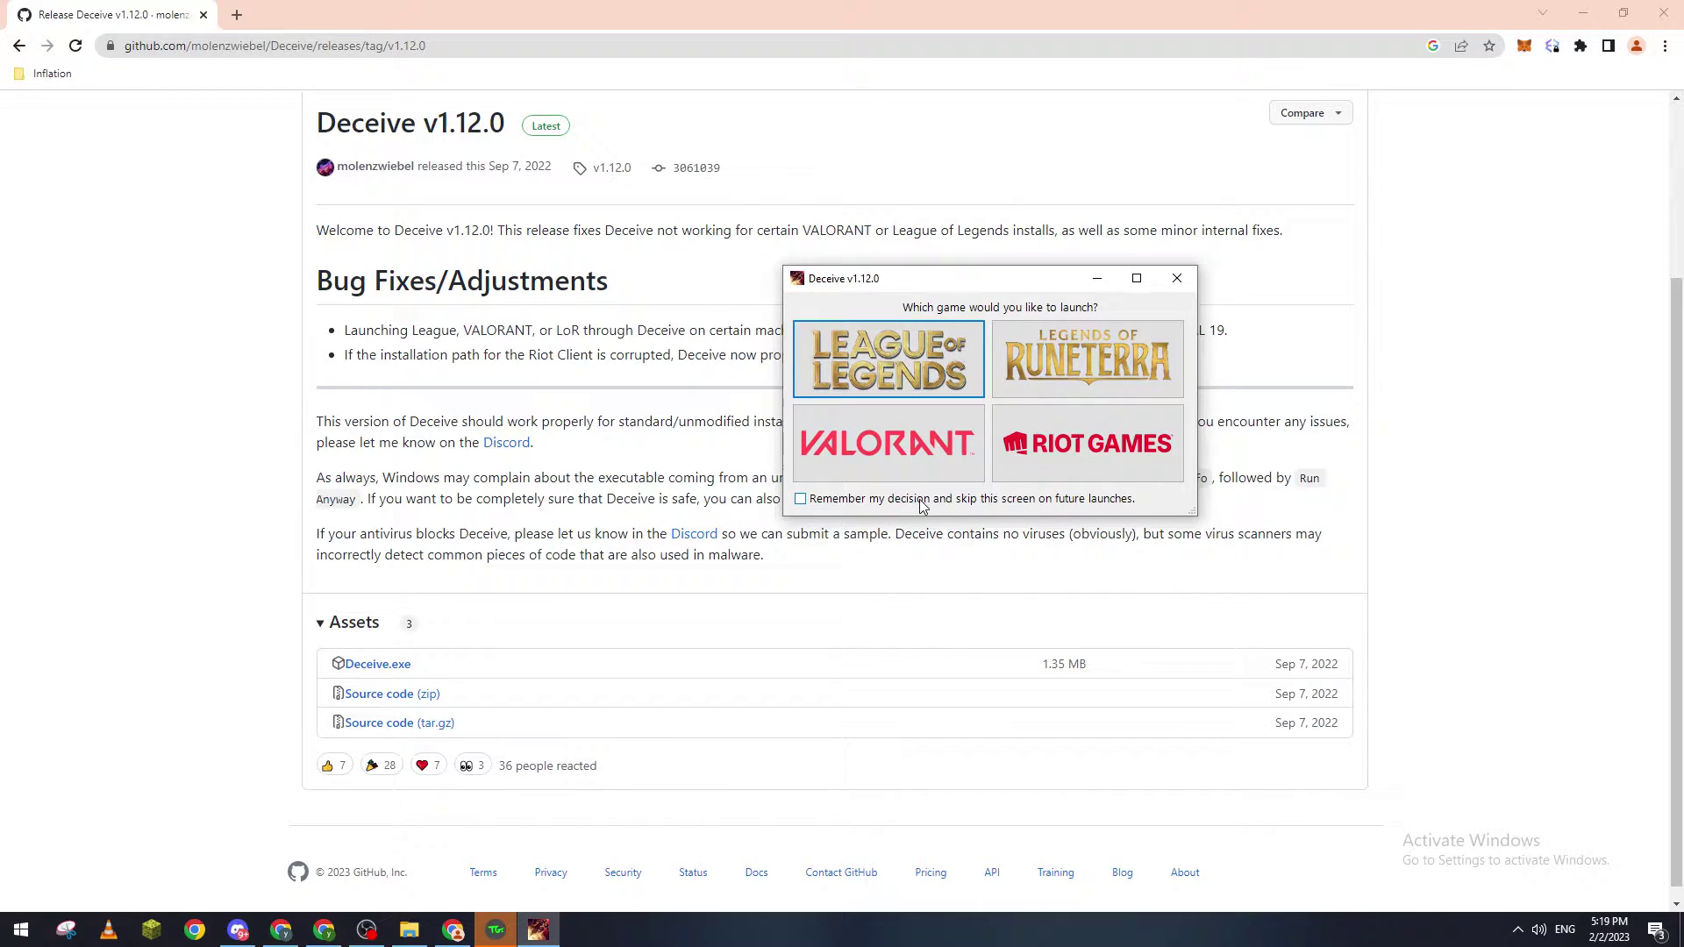
left_click(868, 443)
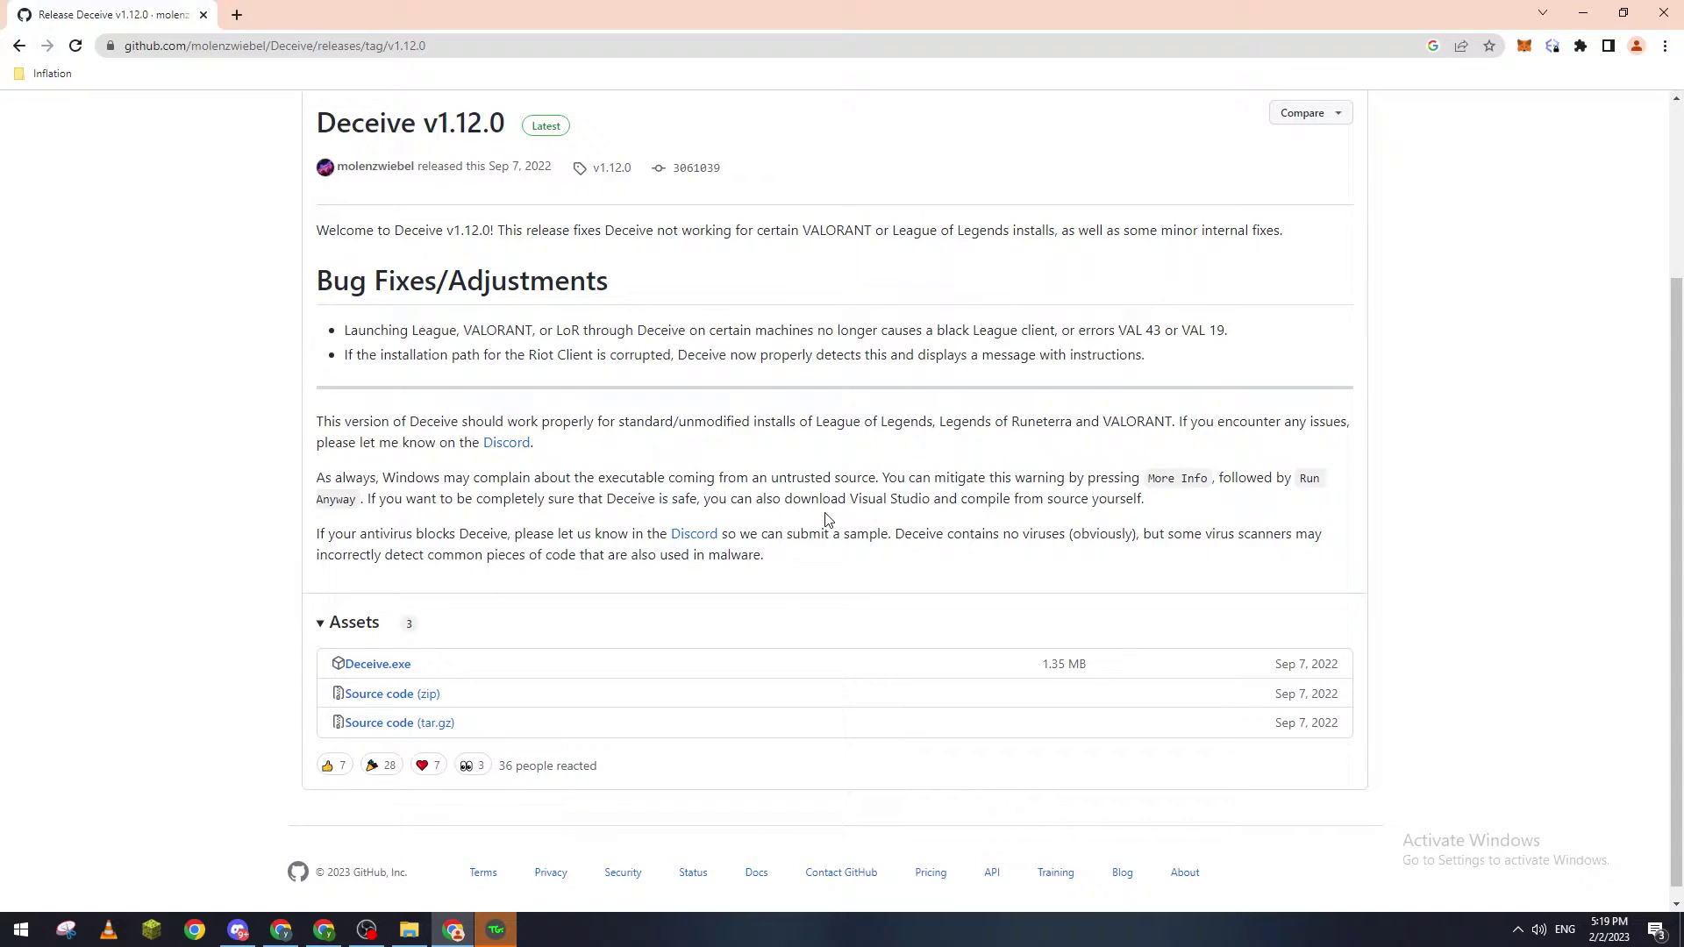
Step: Minimize the browser, bring up the VALORANT game and check the account's status in its friends list
left_click(368, 927)
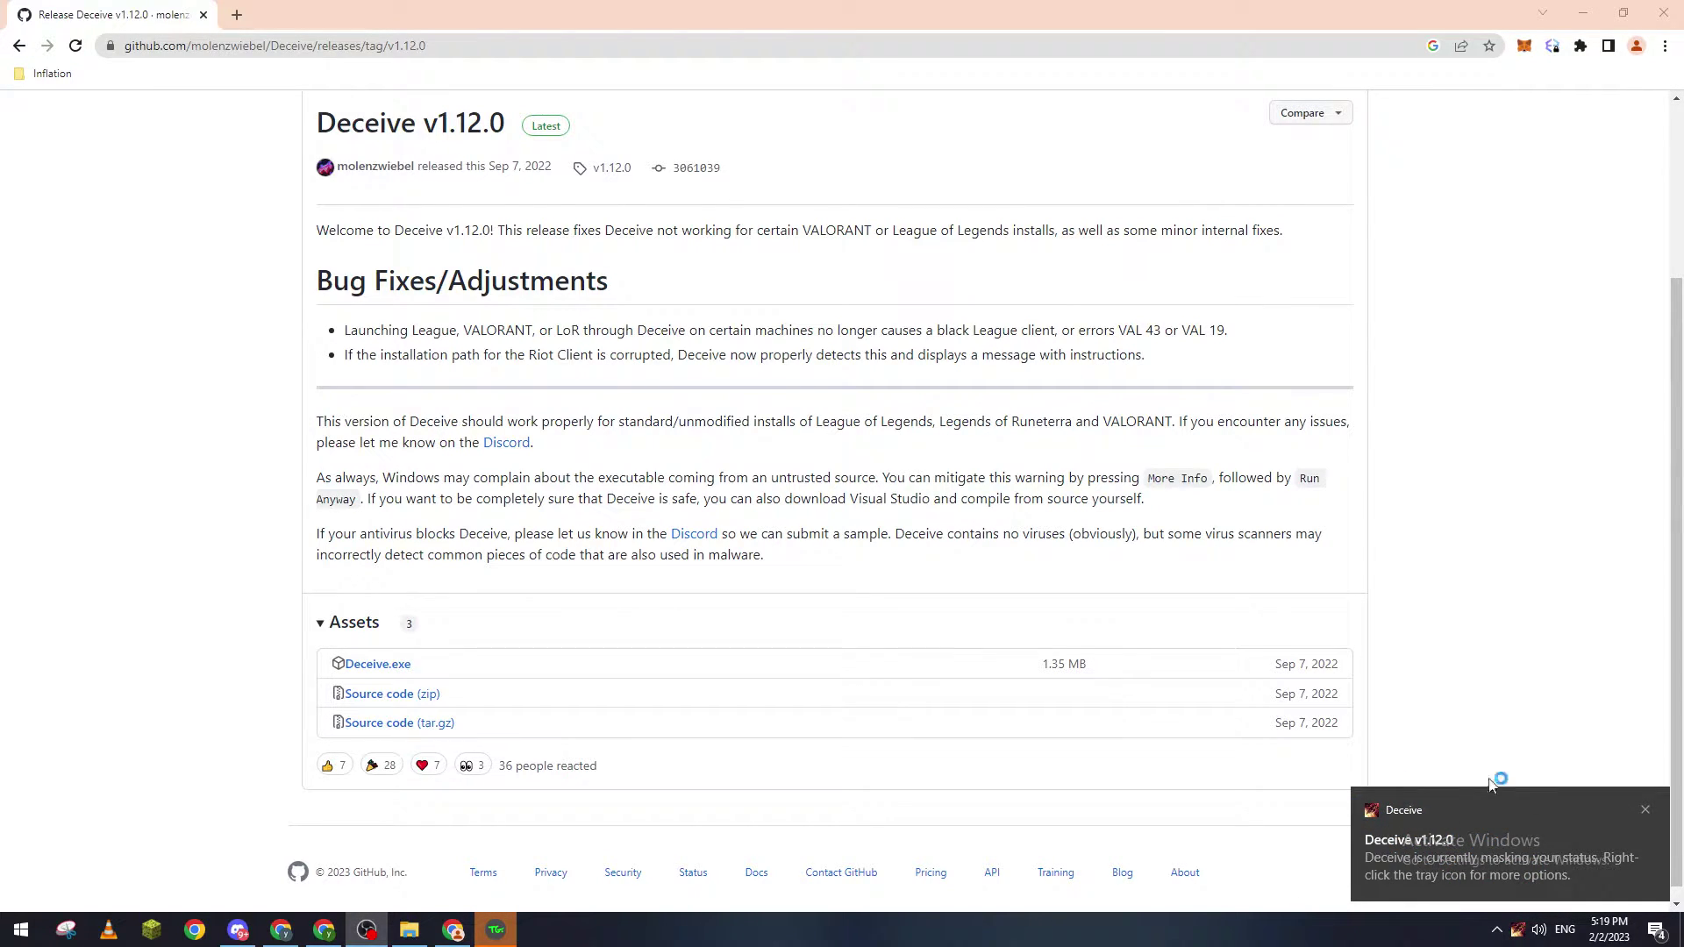
left_click(1588, 13)
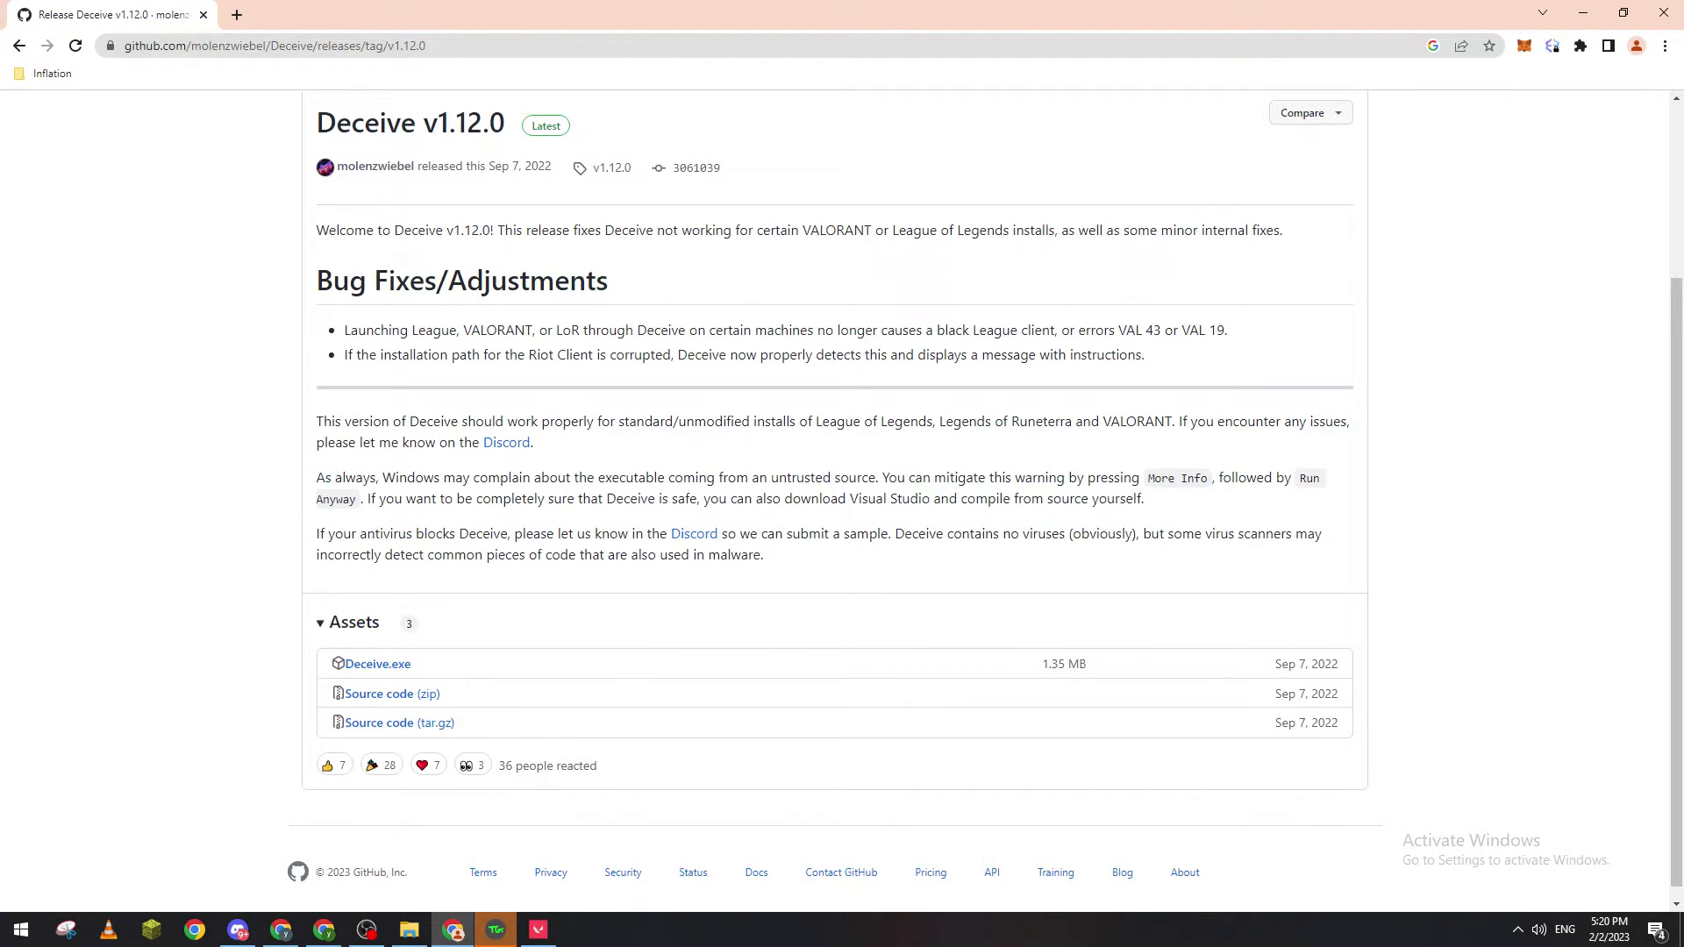
left_click(549, 928)
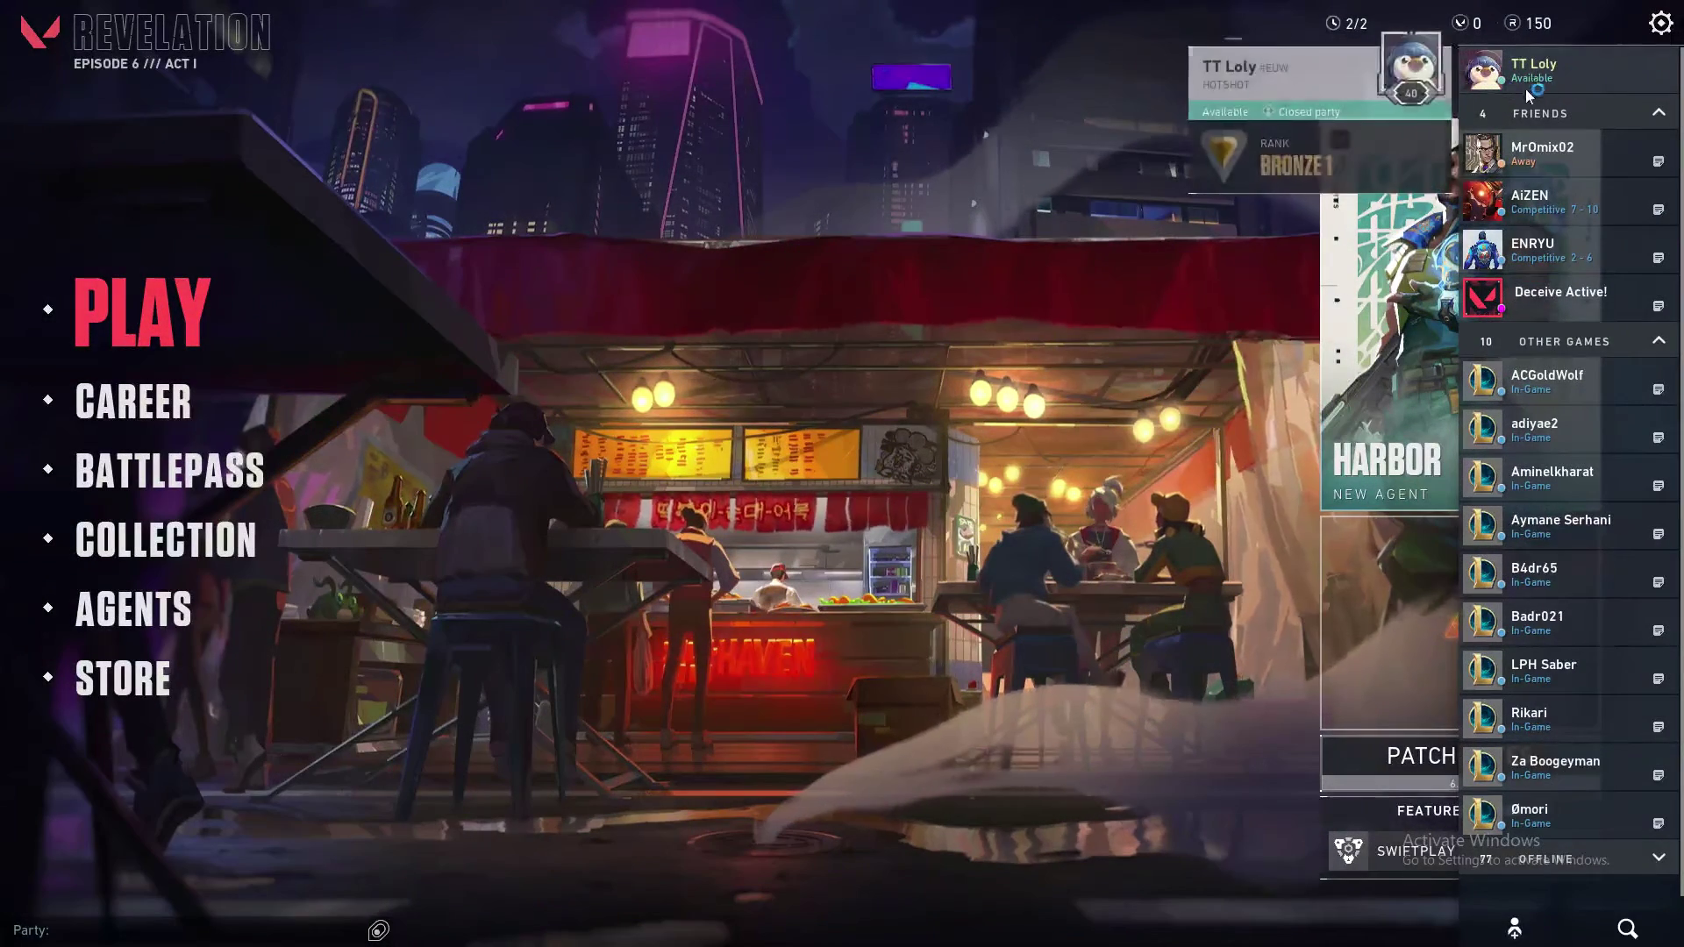
mouse_move(1552, 88)
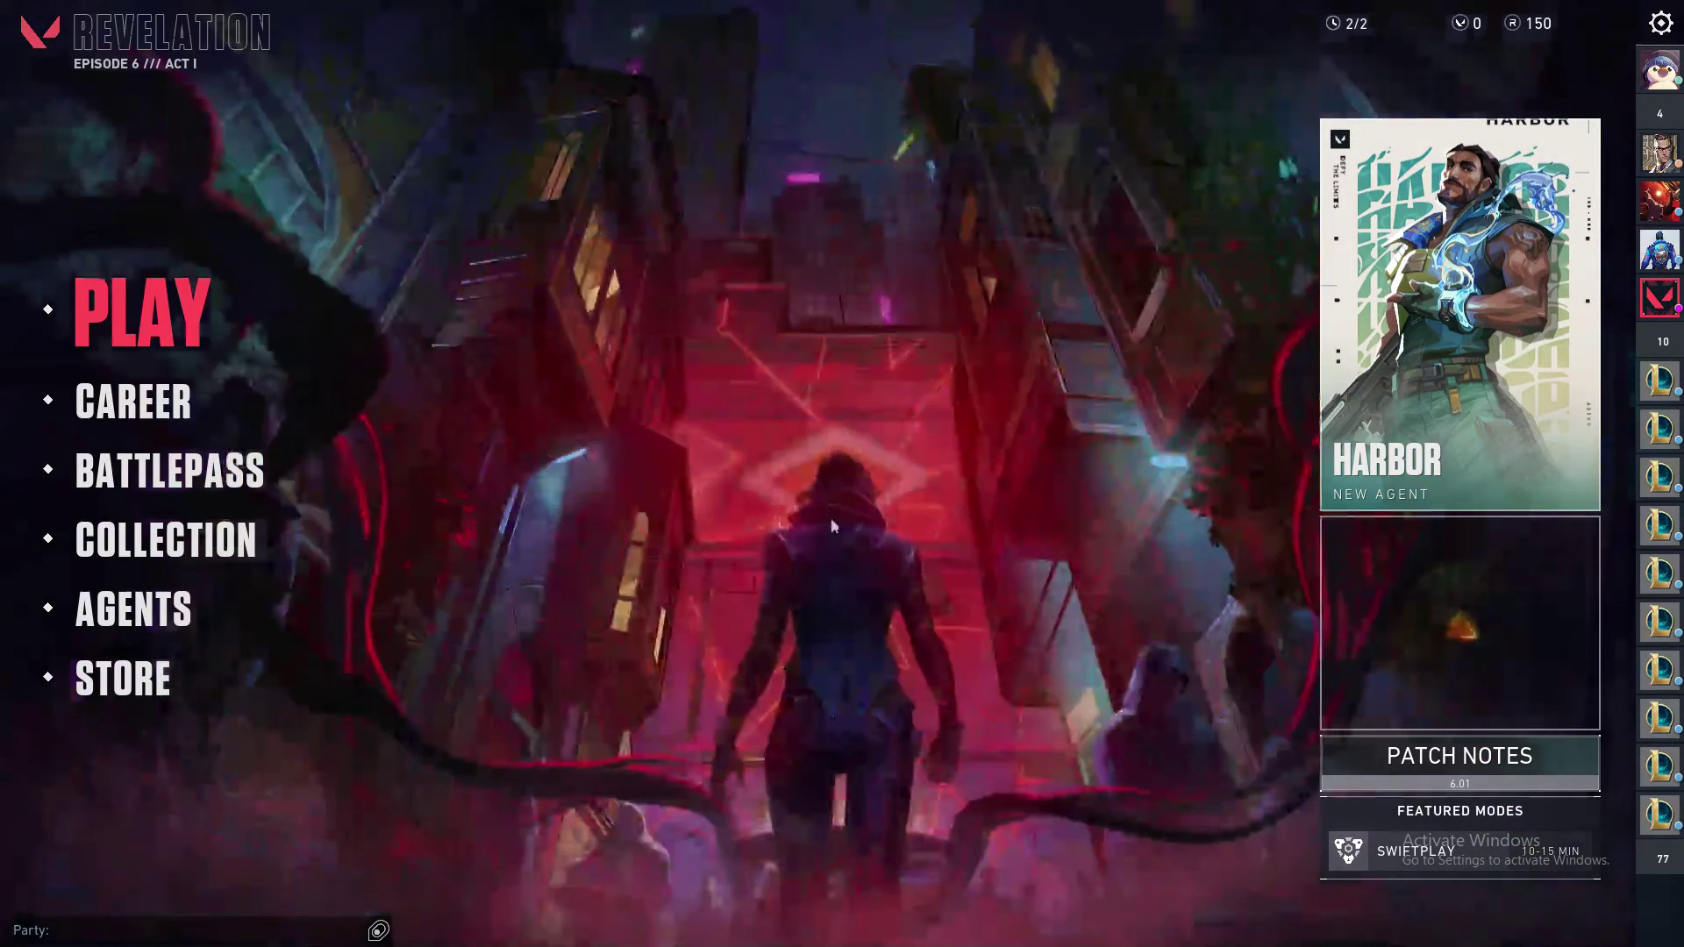
Step: Switch out of the game to the running Deceive tool and set its status type to Online
key("alt+Tab")
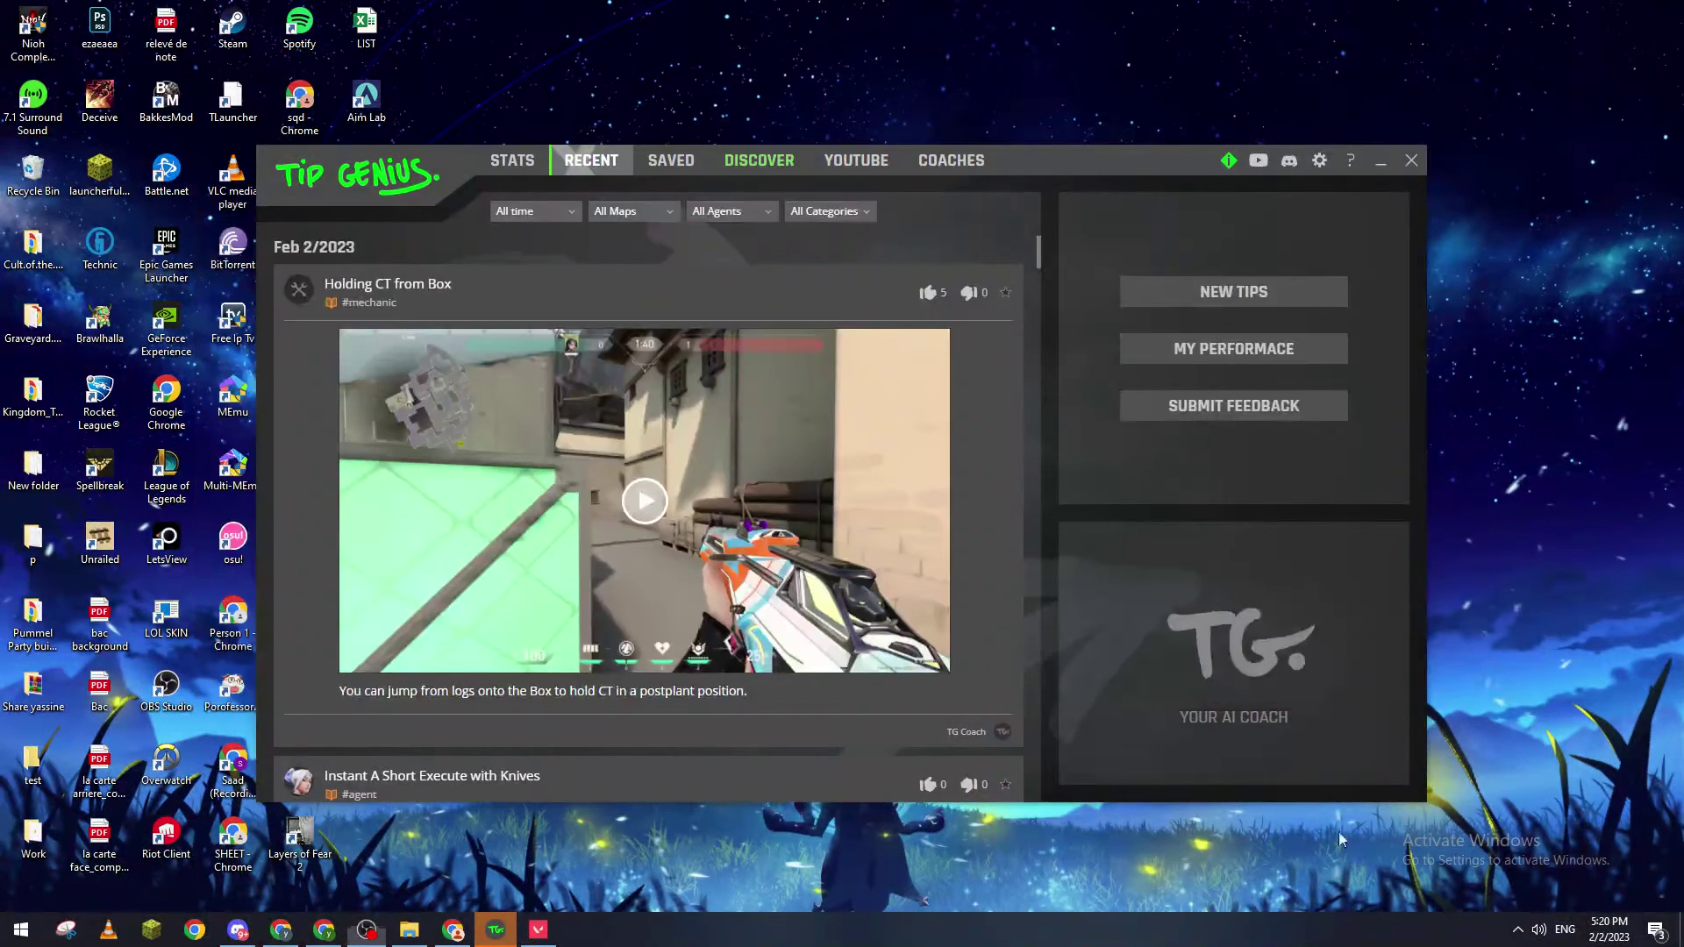
left_click(1517, 929)
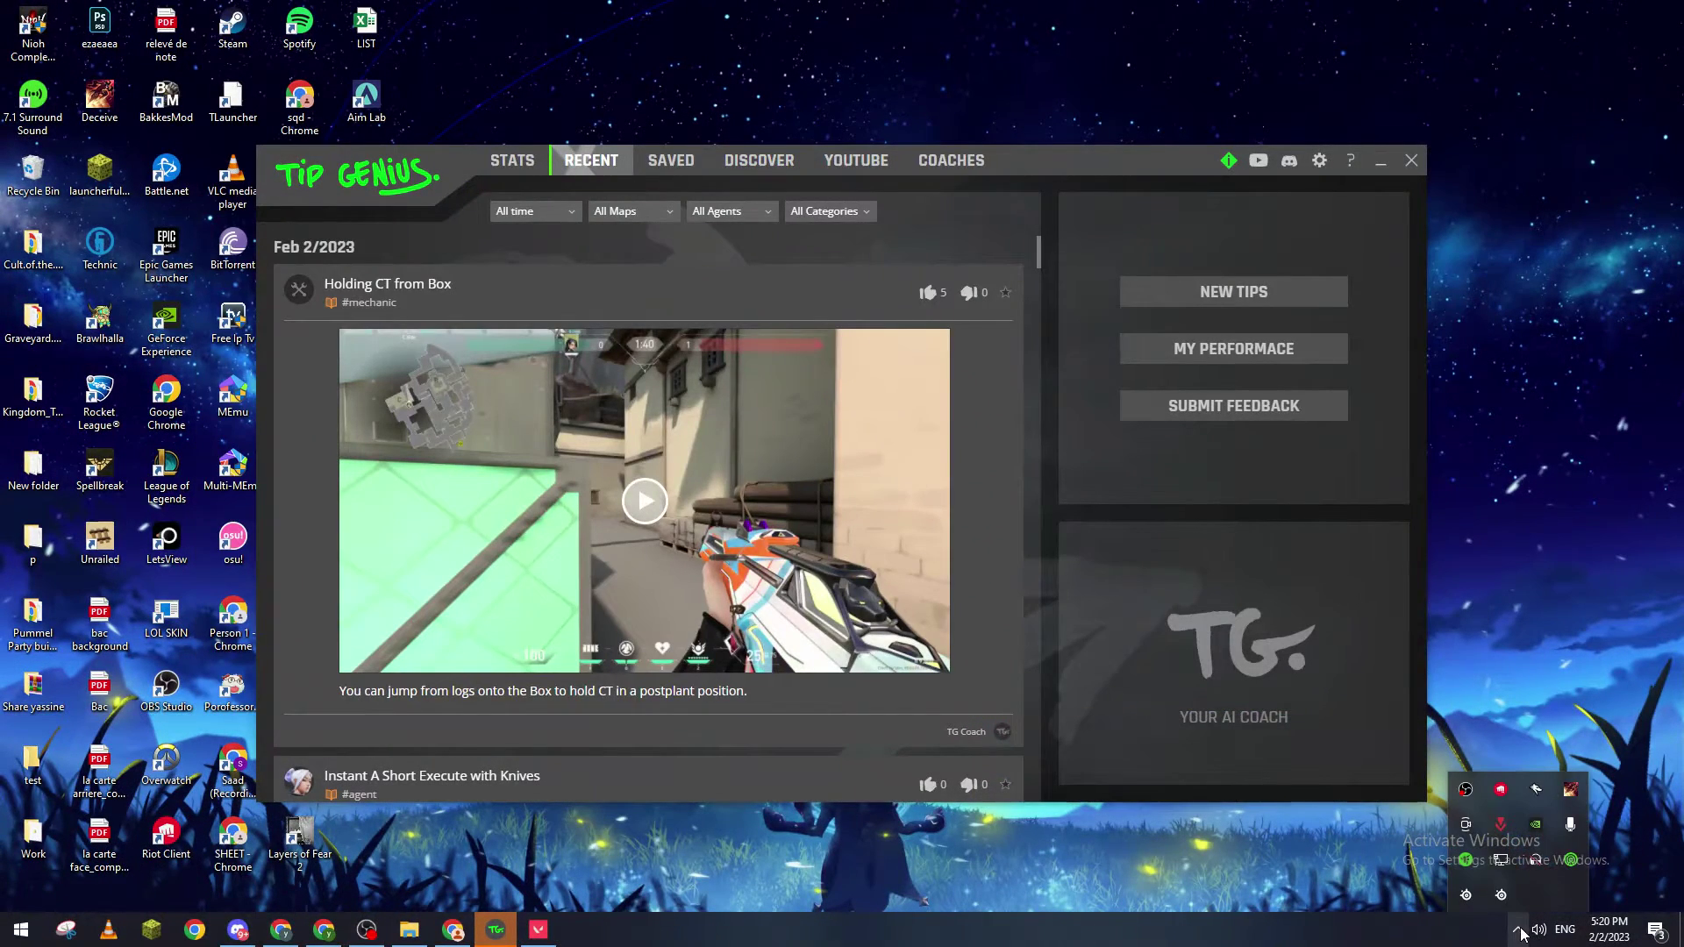
right_click(1569, 794)
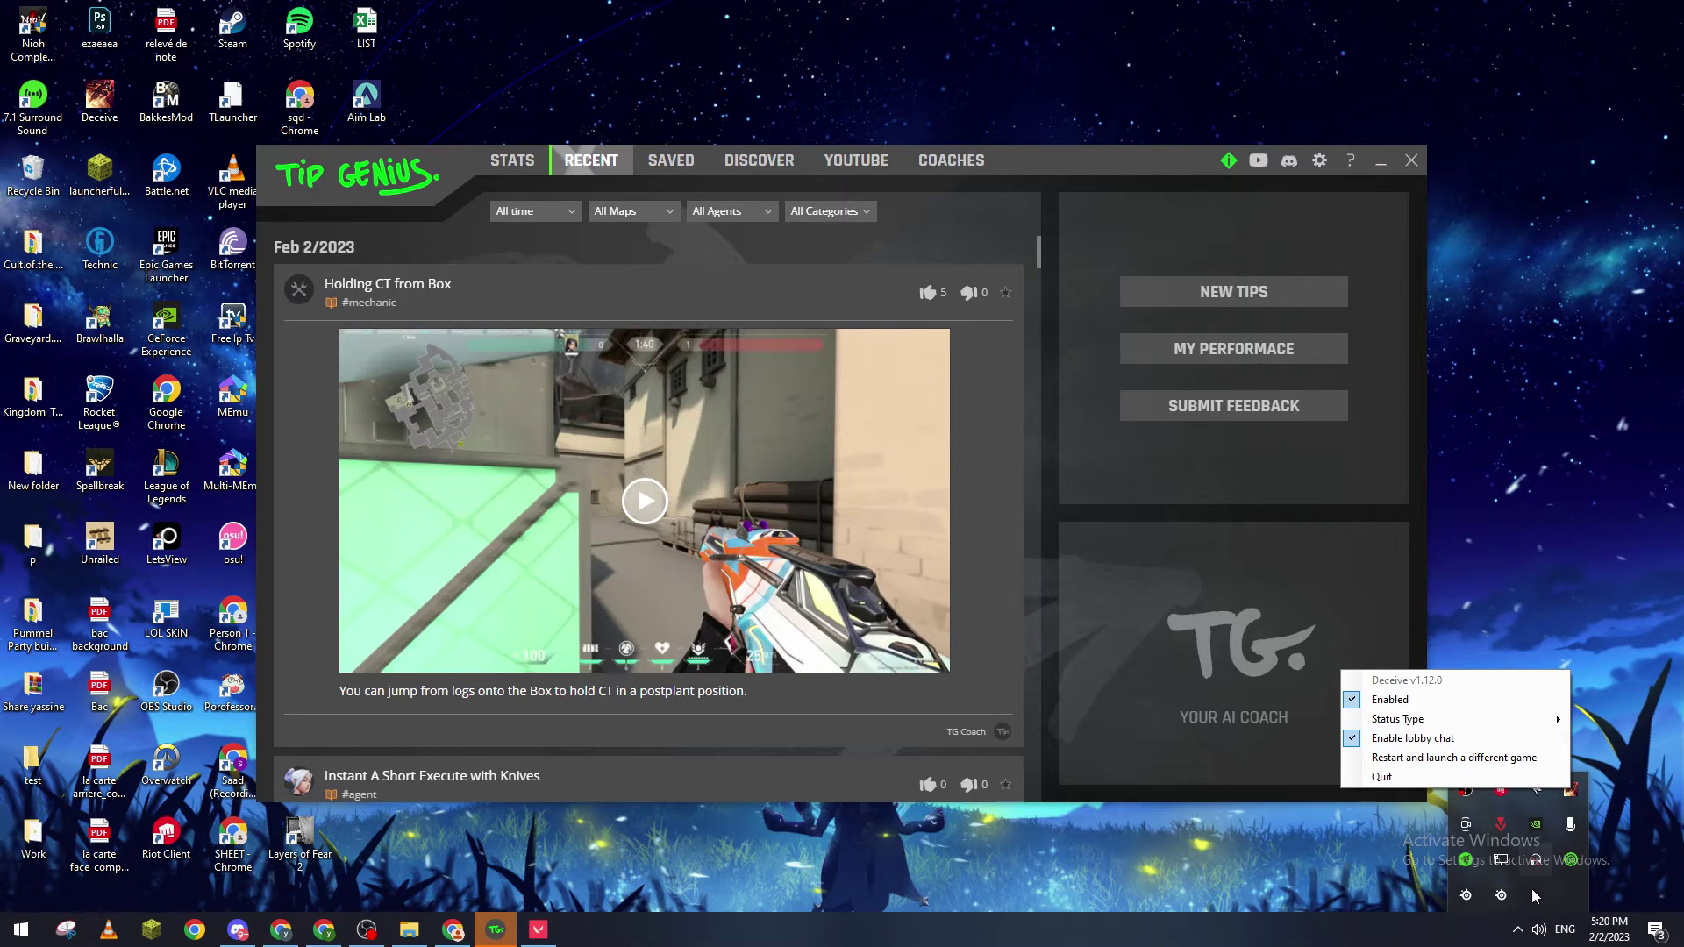
mouse_move(1568, 725)
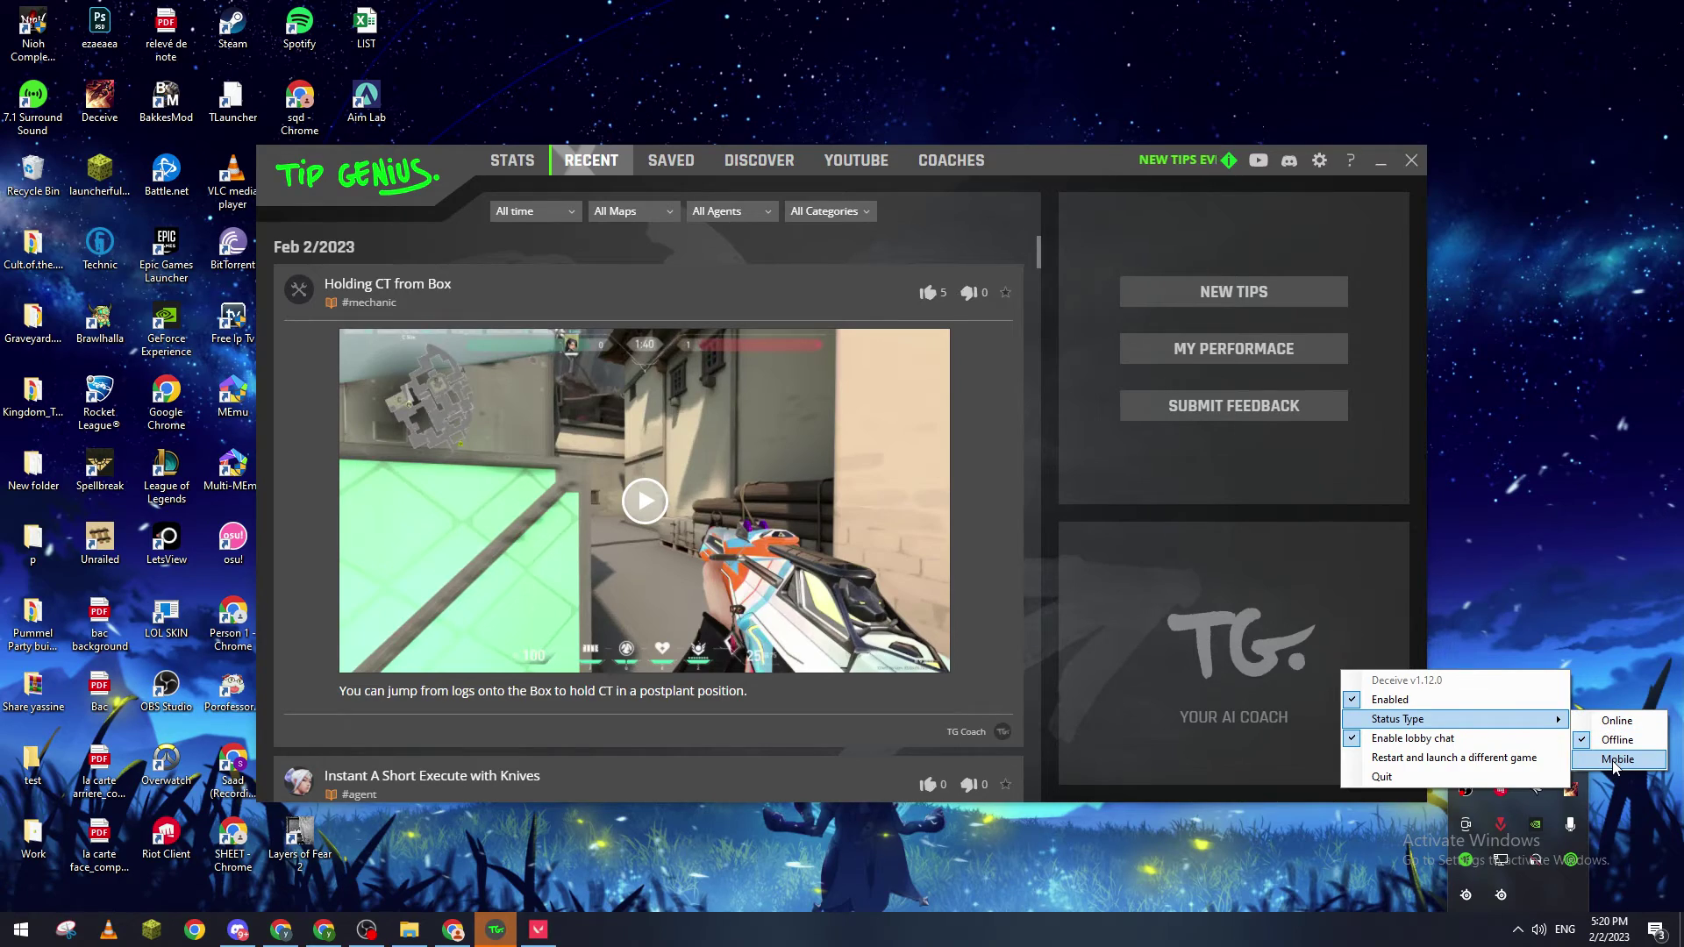
left_click(1616, 720)
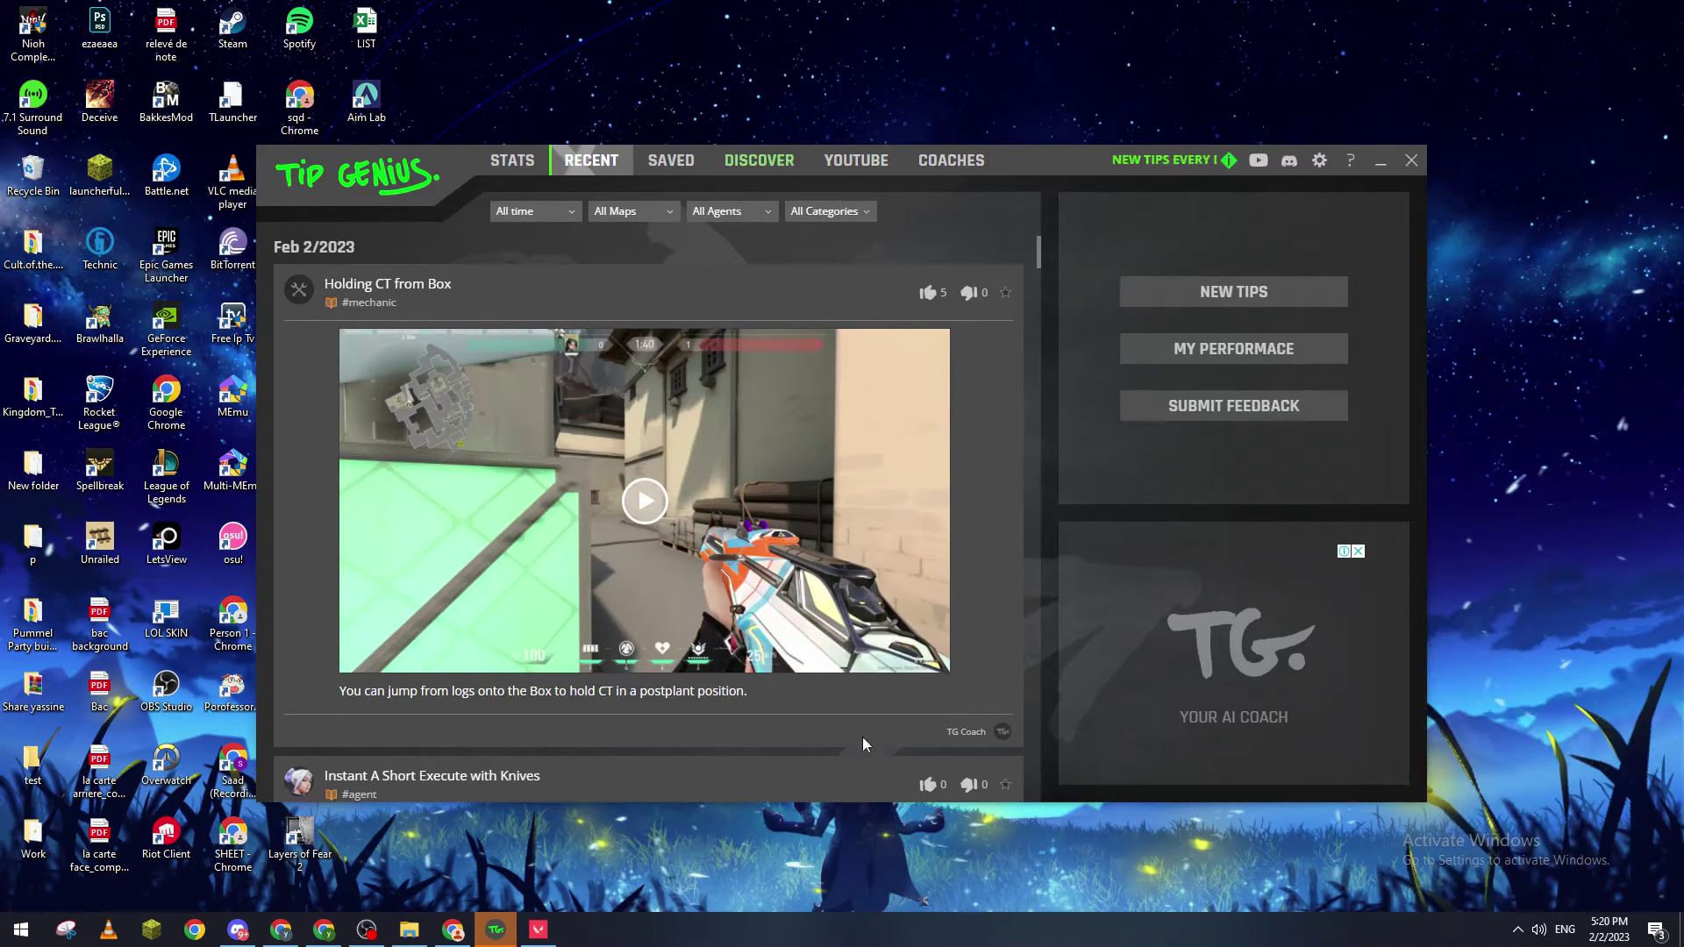
Step: Switch to VALORANT to check the account's status after the Deceive change, and switch back out to the desktop
left_click(537, 928)
mouse_move(1658, 75)
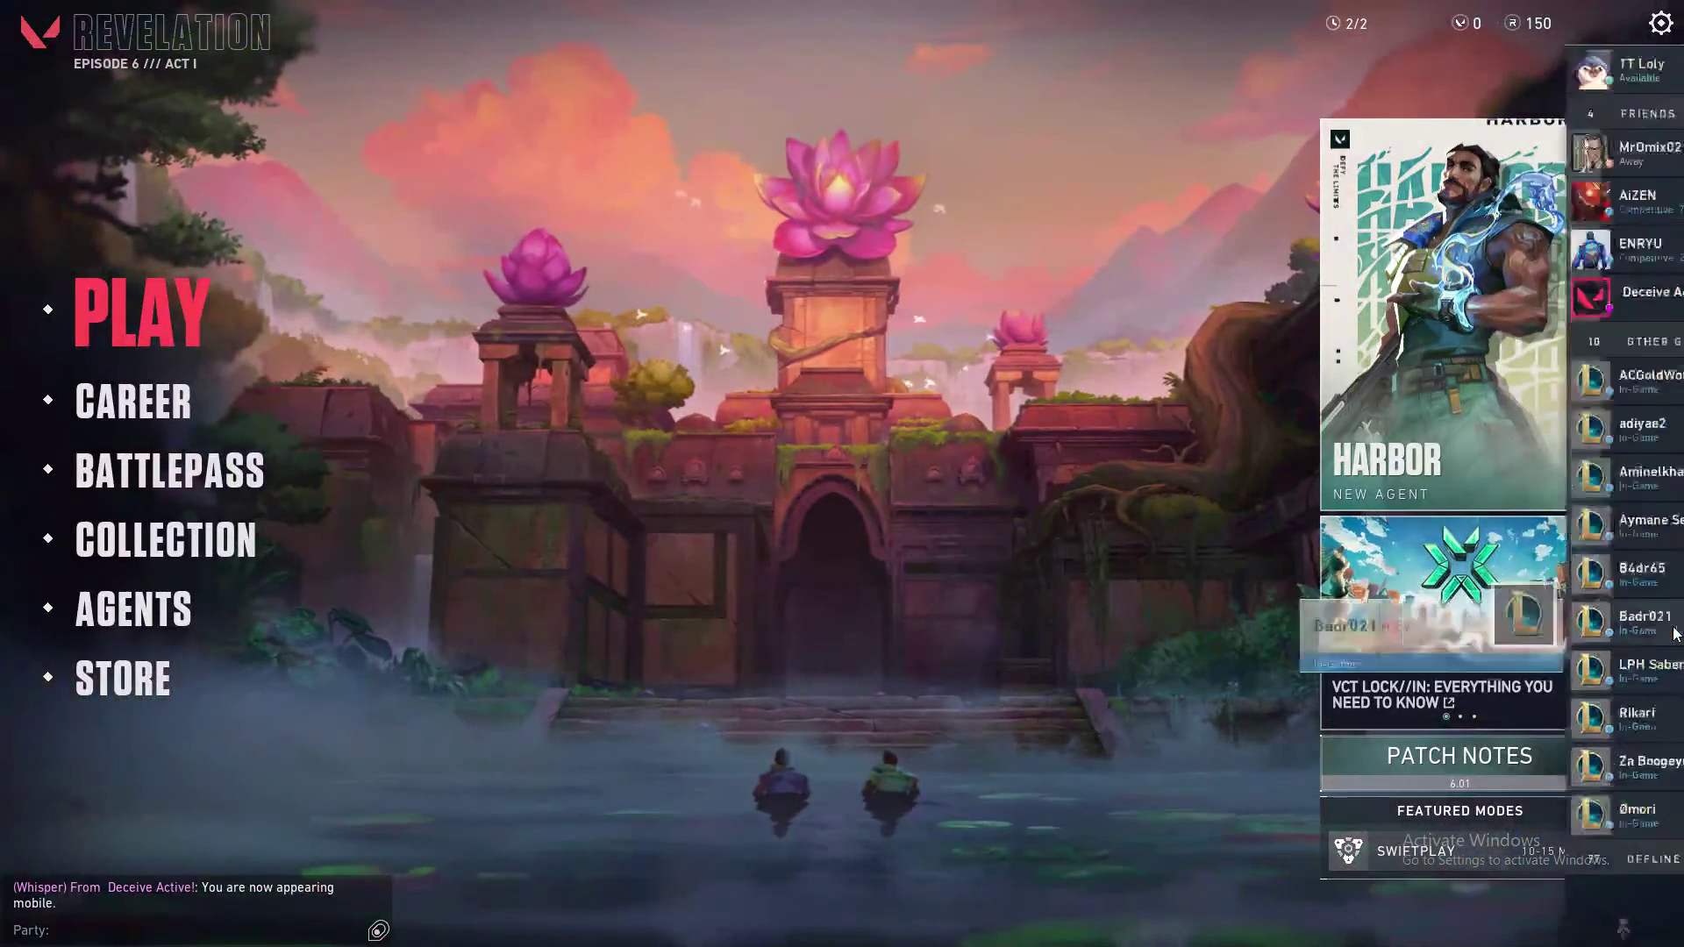
key("alt+Tab")
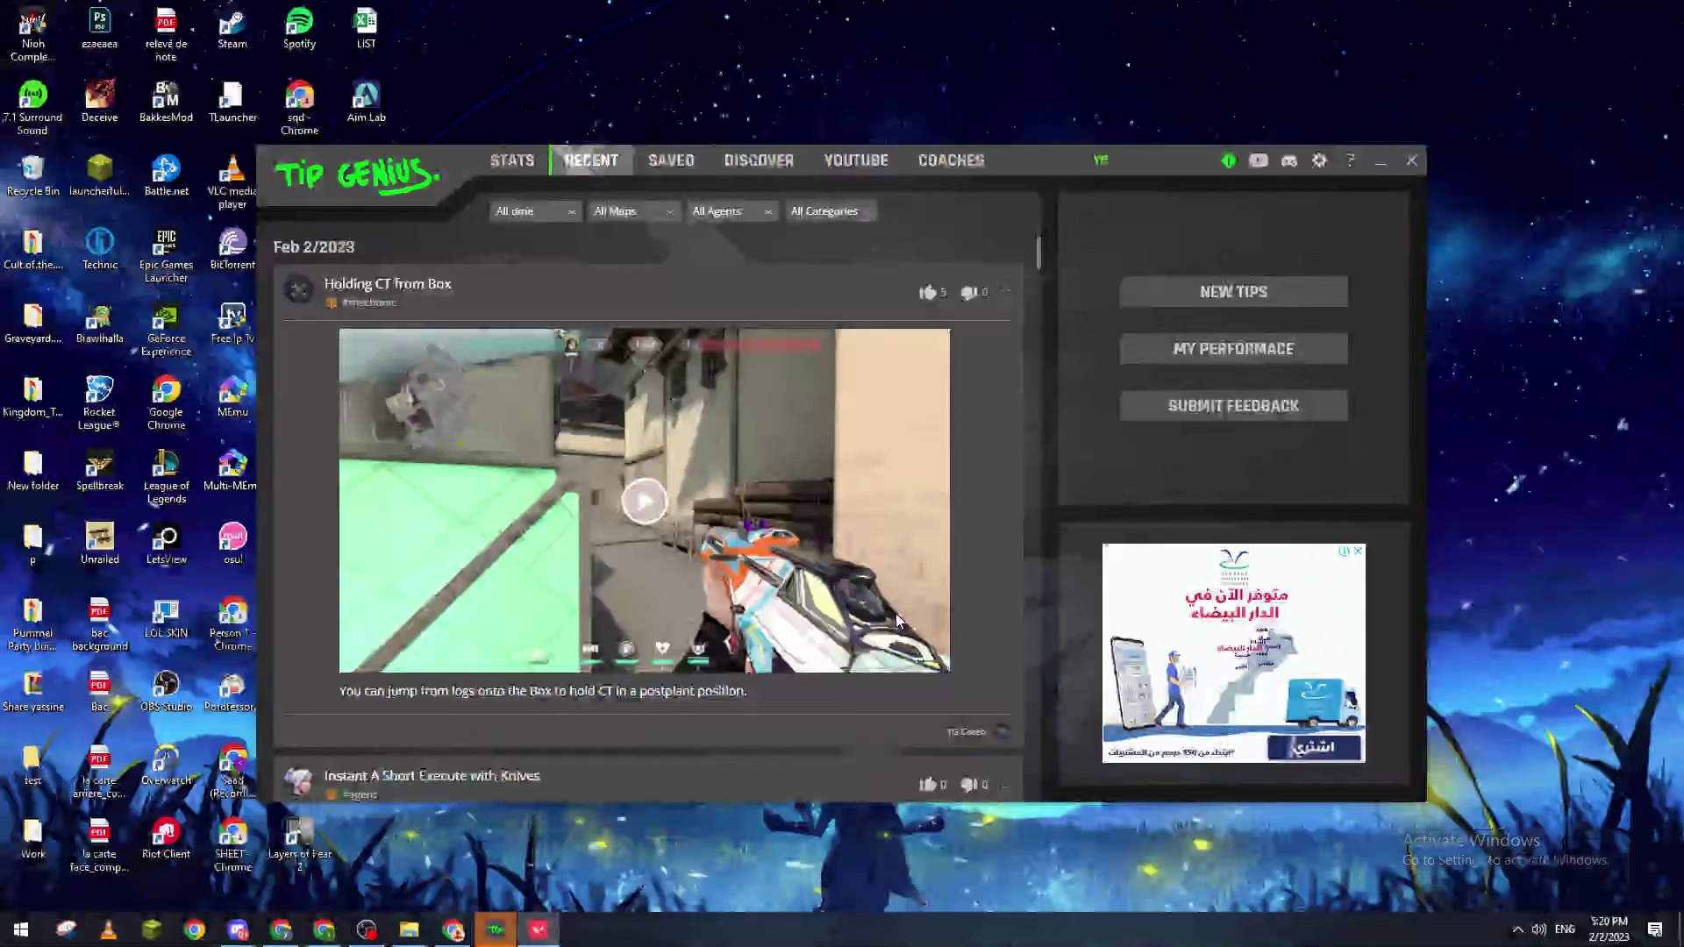
Step: Set the running Deceive tool's status type to Offline and check the account's status in the VALORANT friends list
left_click(1518, 929)
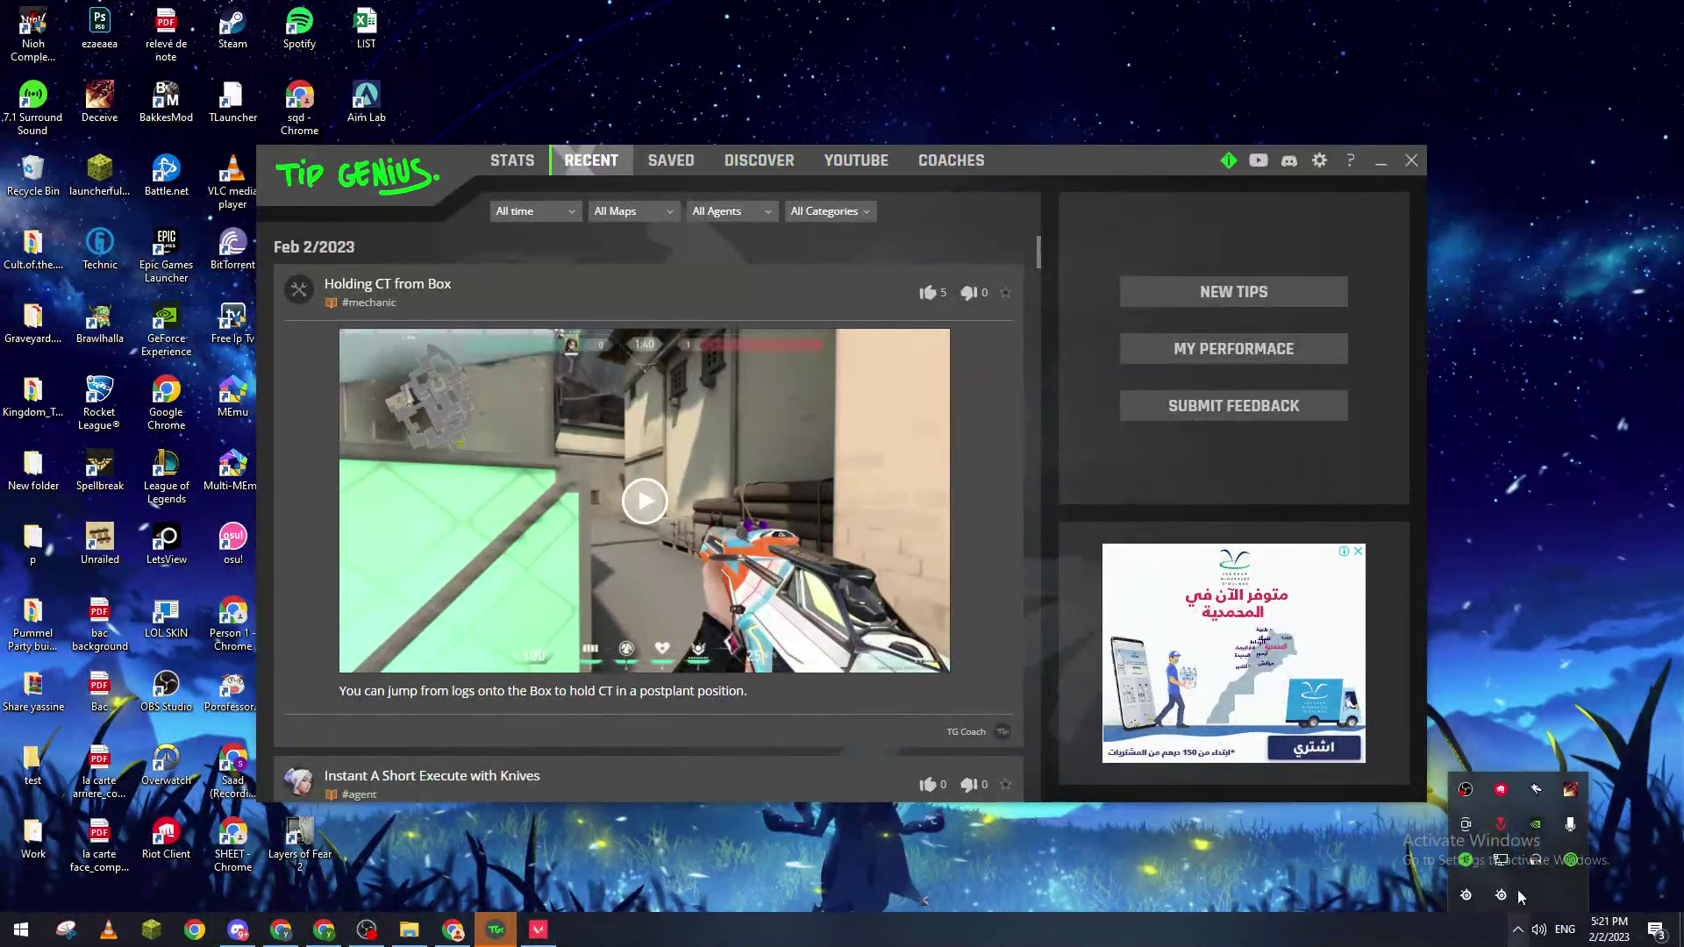
right_click(1571, 791)
mouse_move(1514, 721)
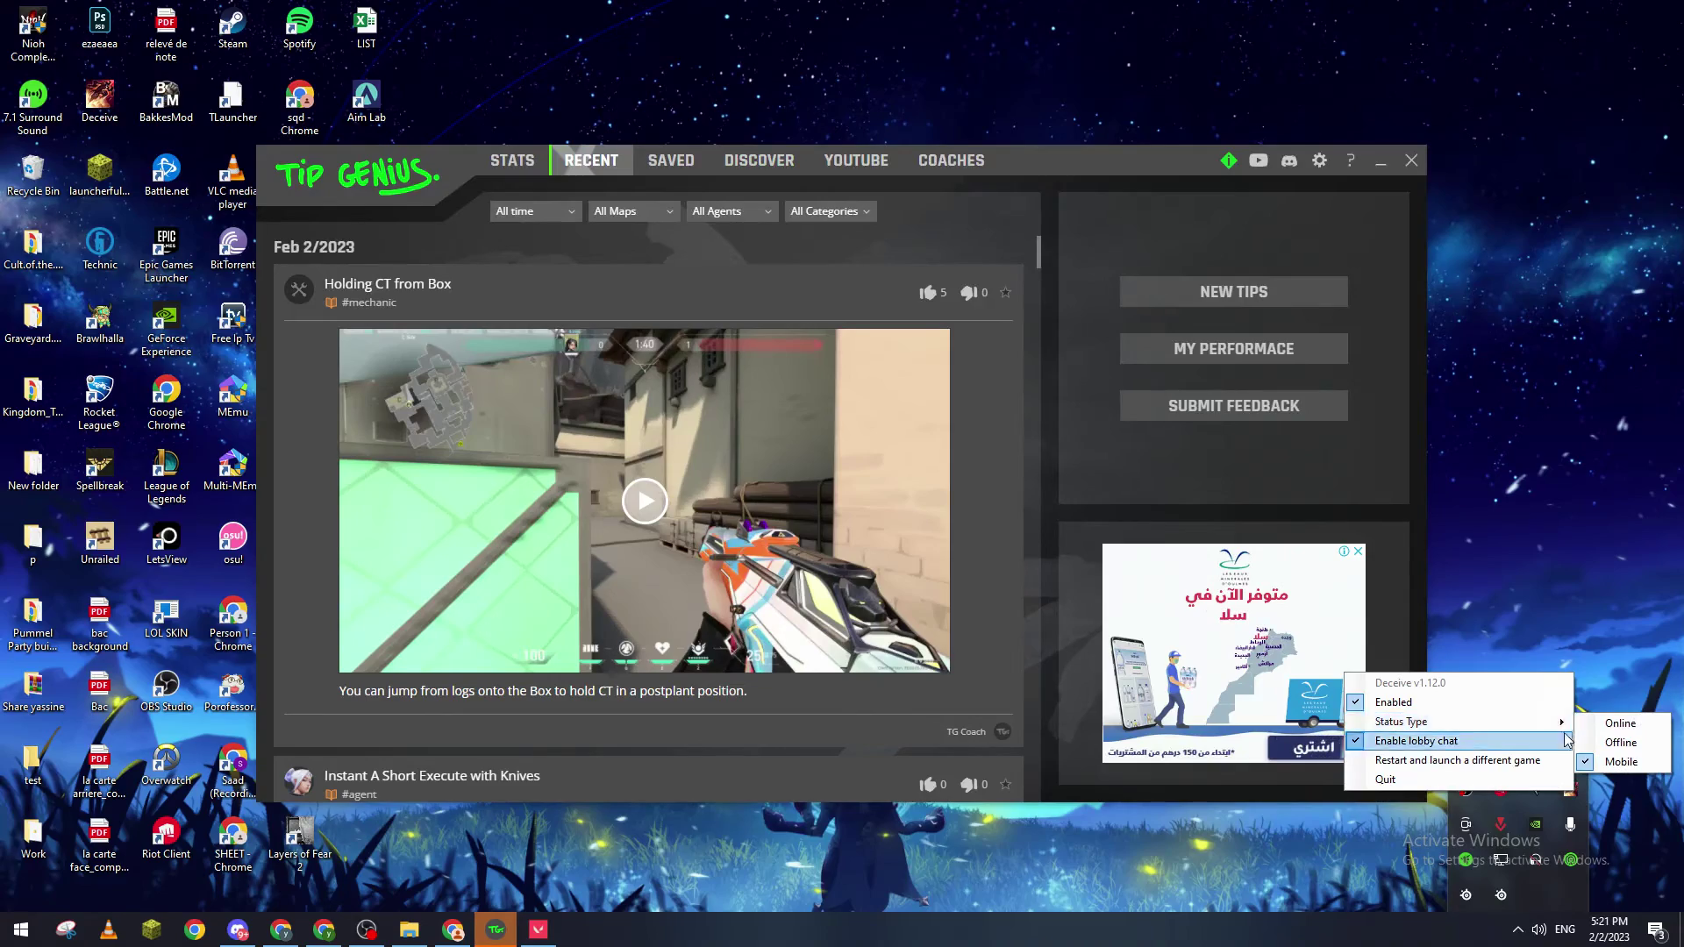
left_click(1621, 742)
left_click(537, 929)
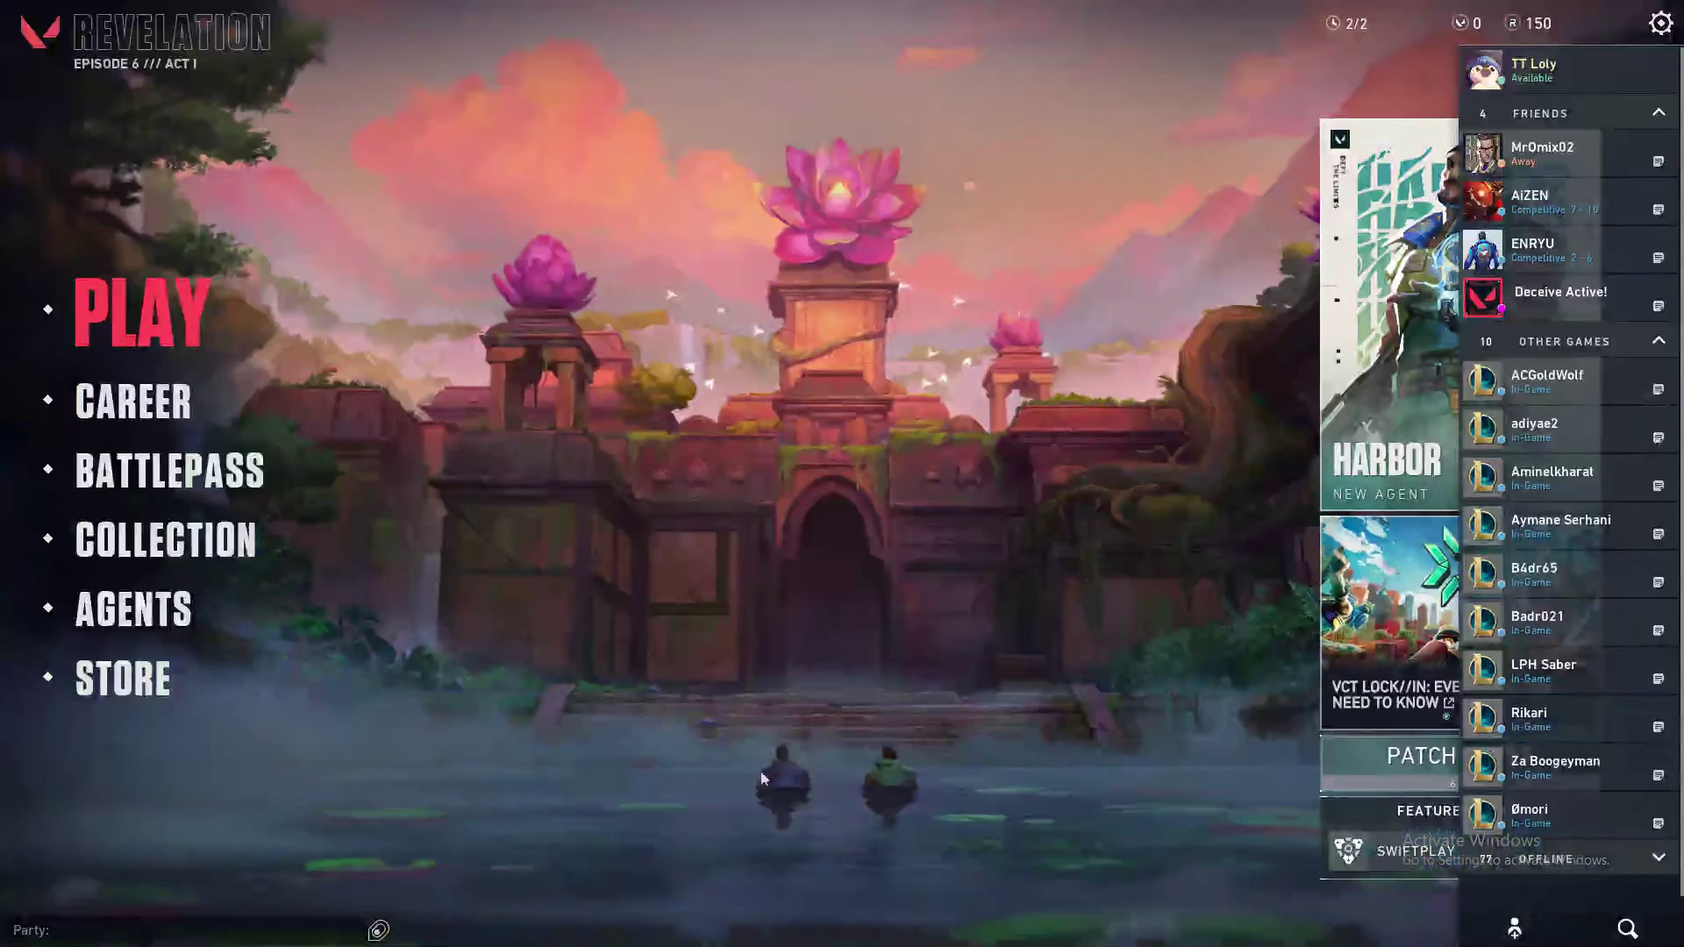
key("alt+Tab")
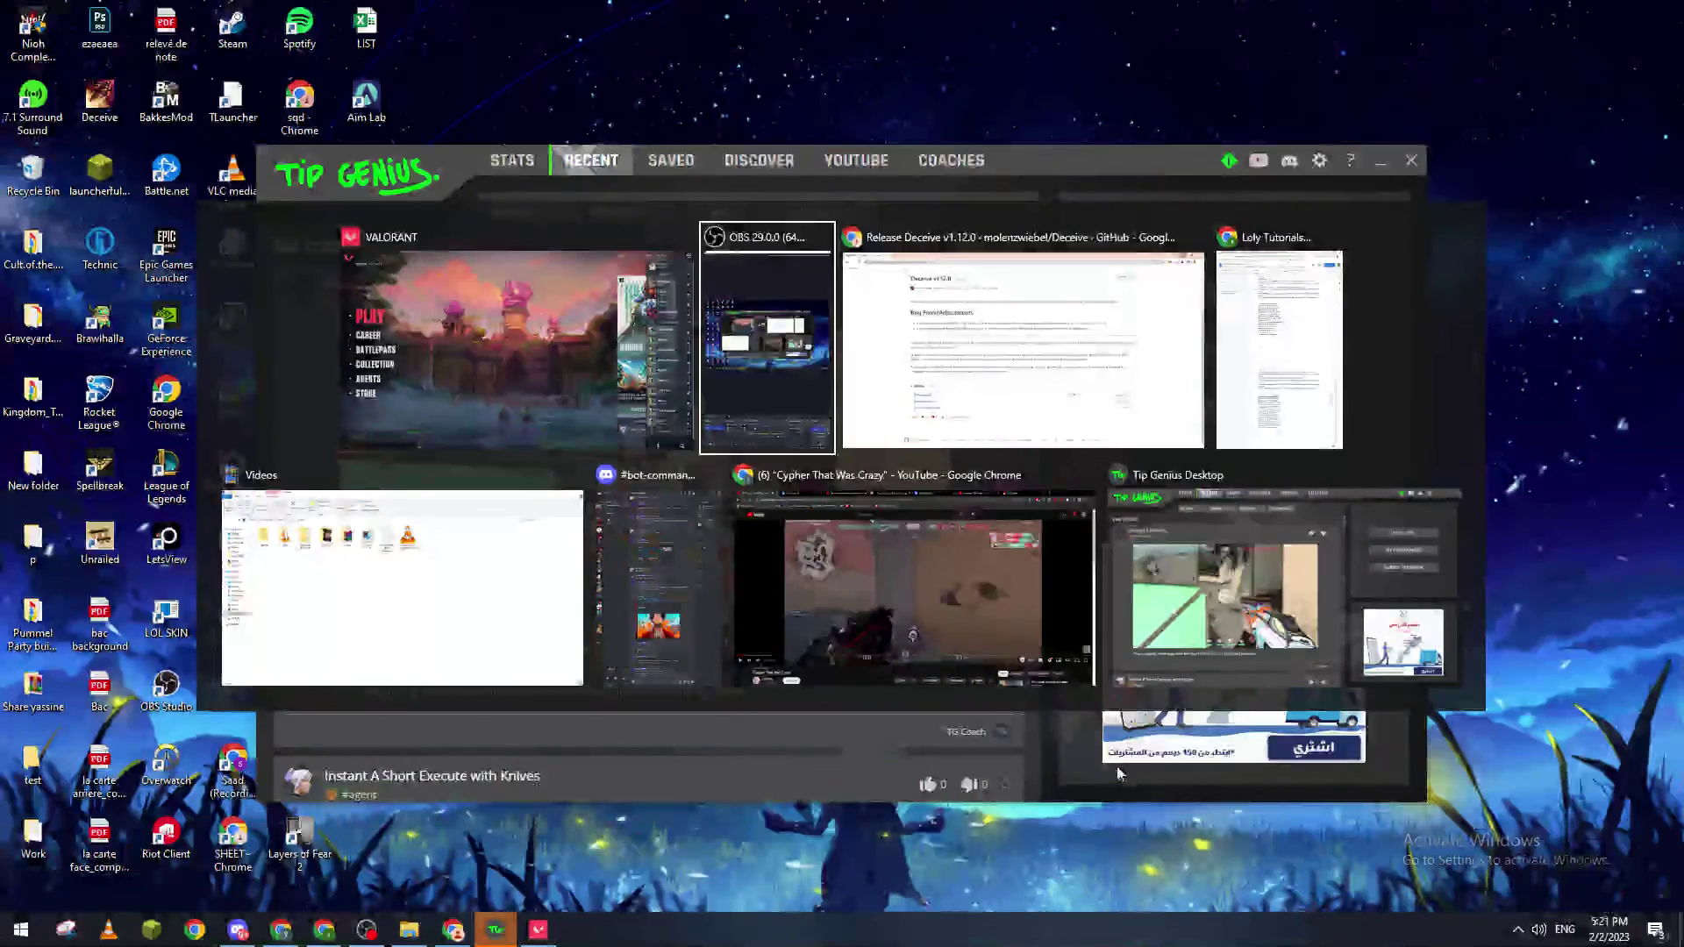